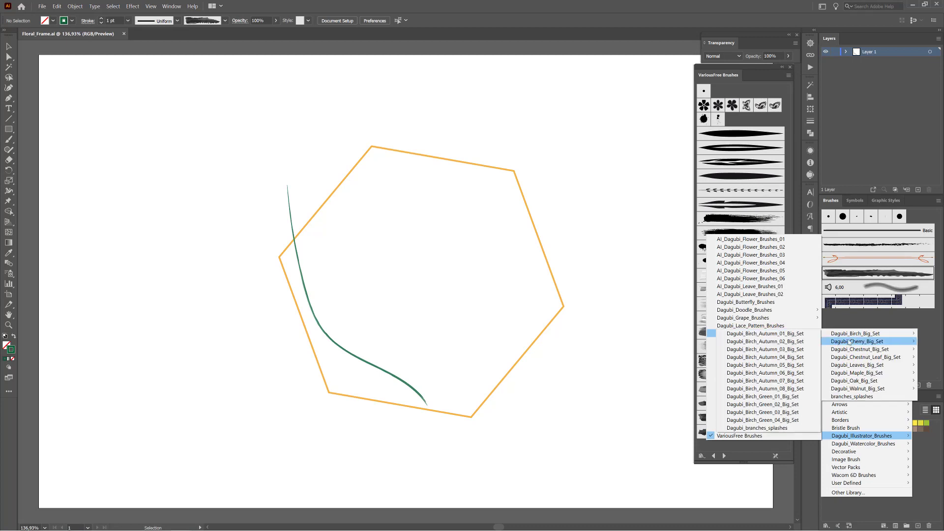
Load the Dagubi_Cherry_Green_01_Big_Set brush library and paint a leaf along the underside of the stem's lower end with its first large leaf brush.
click(758, 413)
click(755, 207)
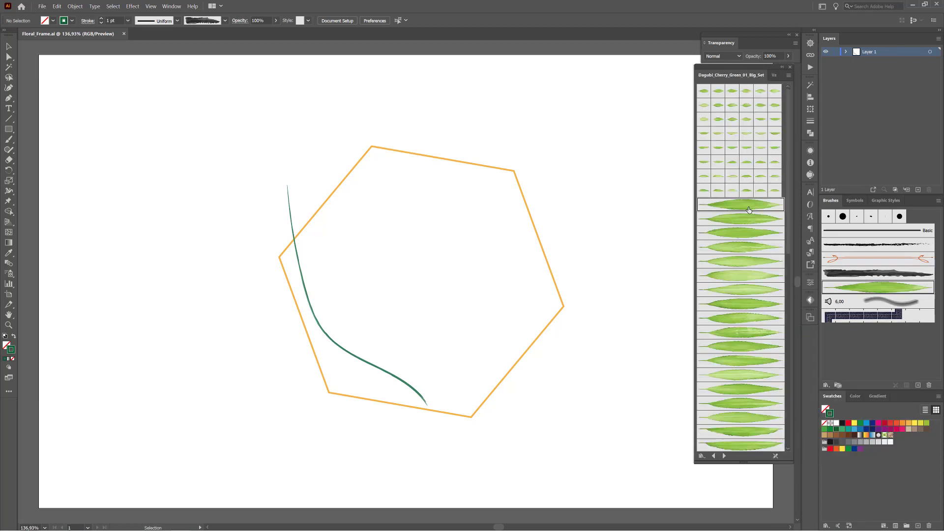
key(b)
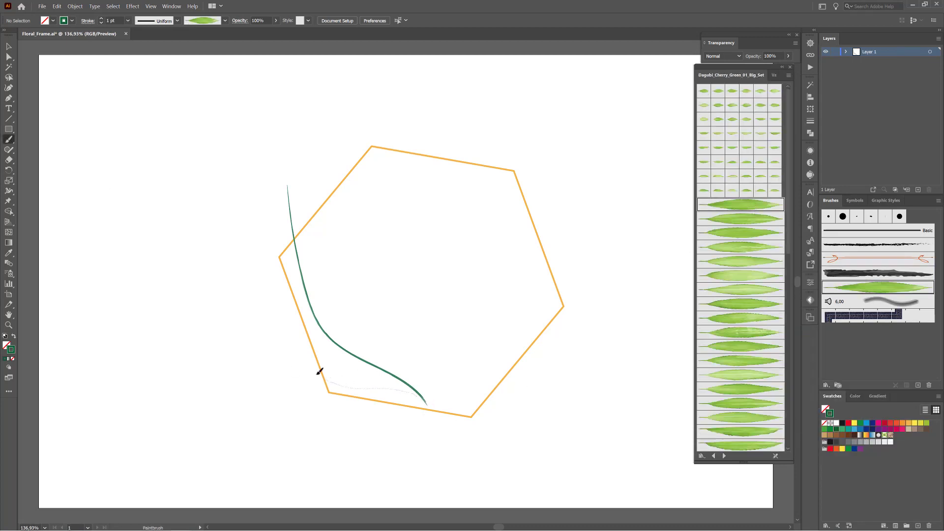
drag(320, 372, 318, 370)
Paint a second leaf on the stem's inner side and a third on its outer side behind the existing artwork, using different cherry leaf brushes.
click(741, 218)
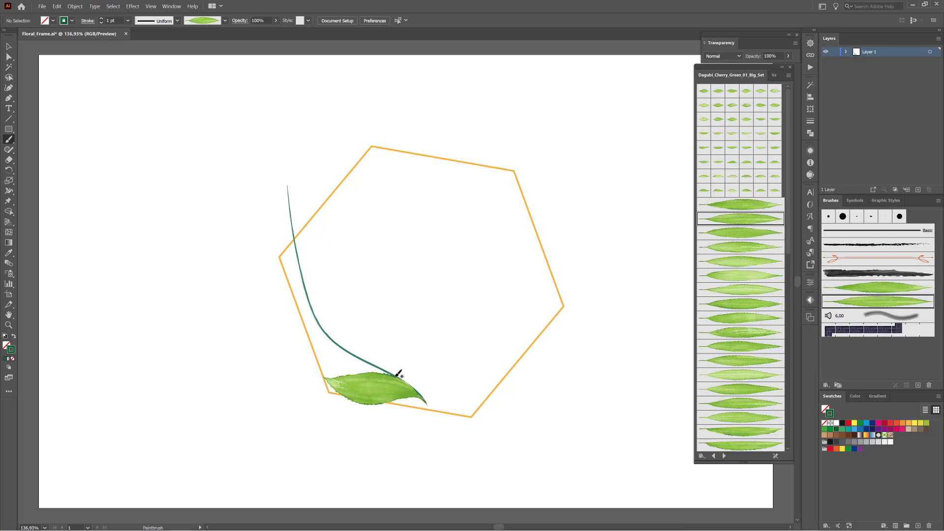
drag(371, 311, 367, 301)
click(741, 247)
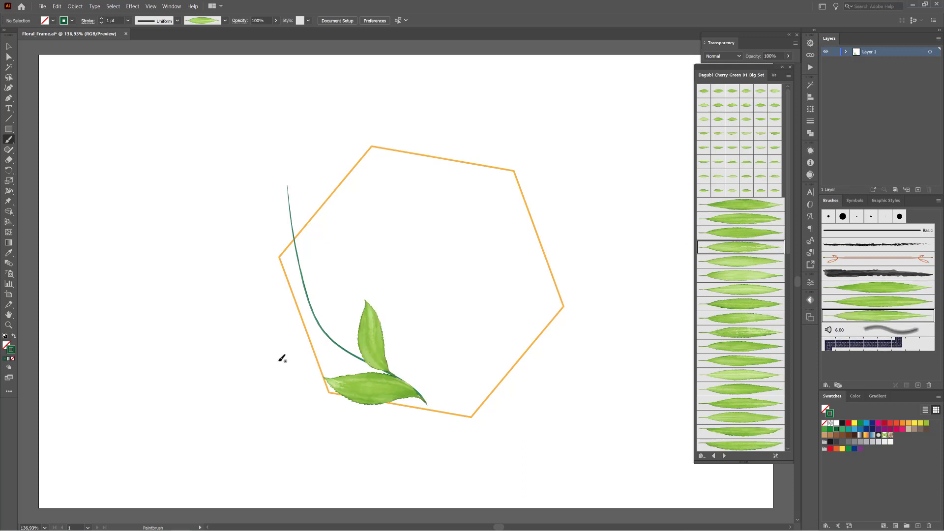
click(8, 367)
click(39, 375)
drag(348, 360, 279, 325)
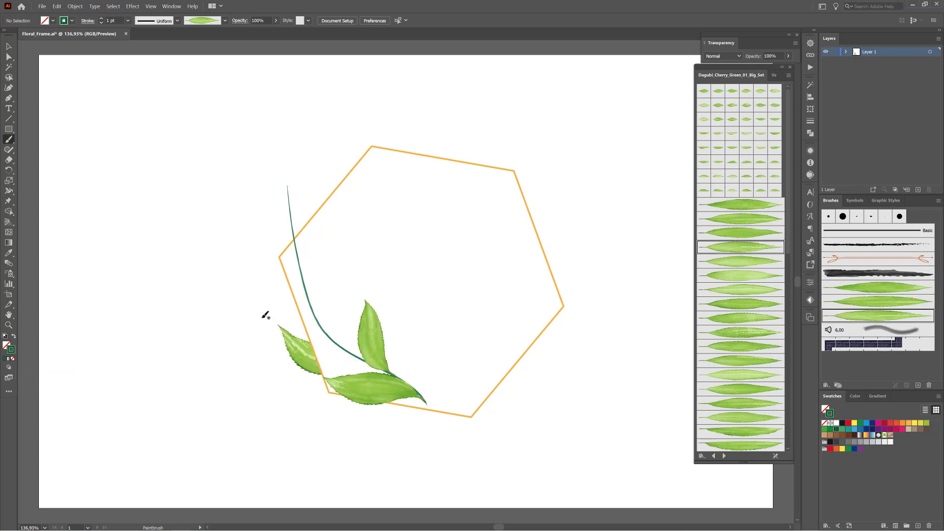
Remove the hexagon's fill and move it to the bottom of Layer 1's stacking order.
click(846, 51)
click(930, 88)
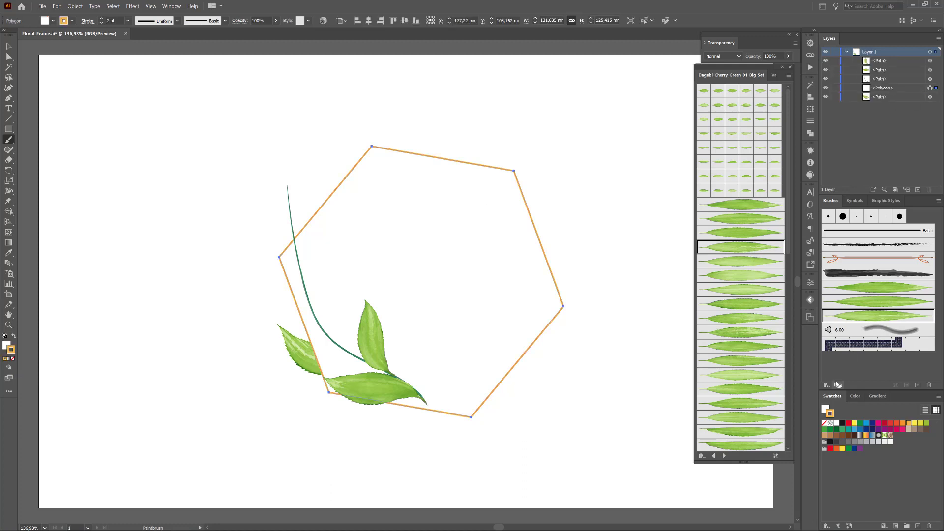
click(825, 423)
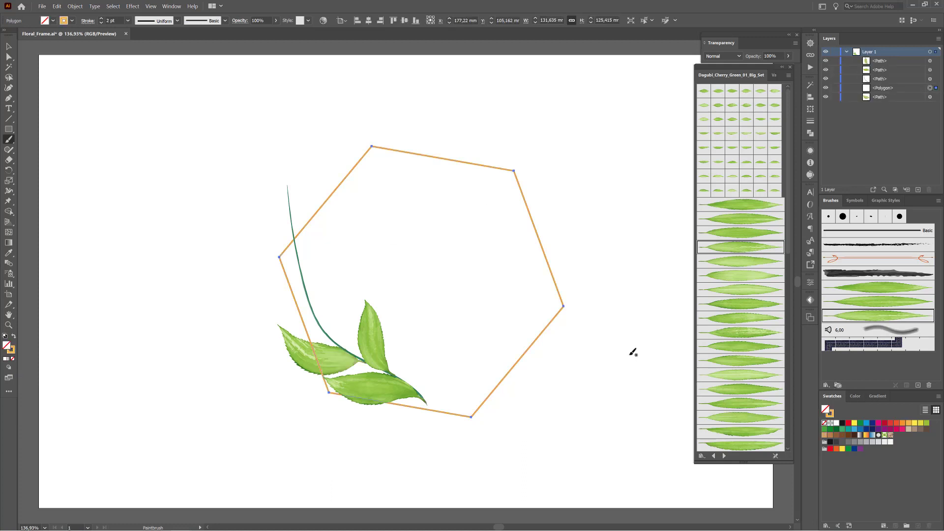
drag(905, 90, 912, 101)
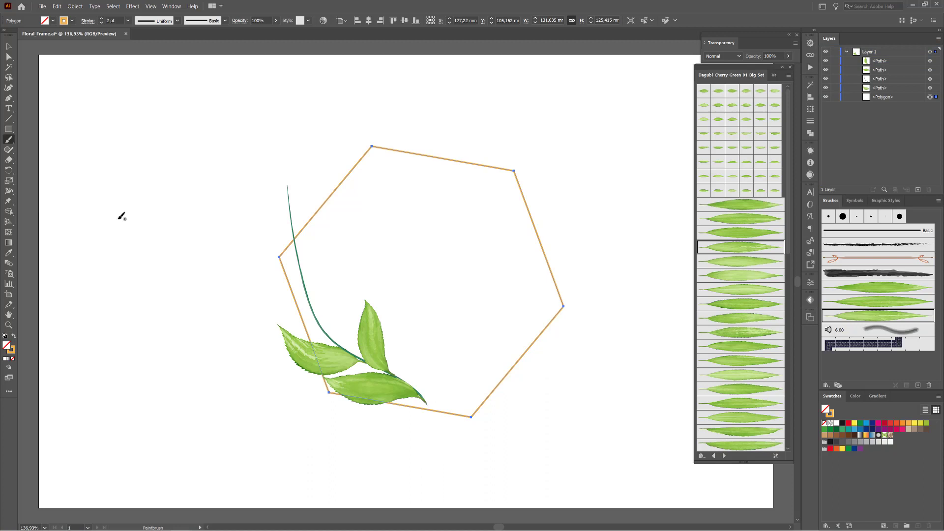
ctrl+click(139, 174)
Paint three more leaves alternating along the middle of the stem with different leaf brushes, and place the last one below the preceding leaf in the layer.
click(774, 258)
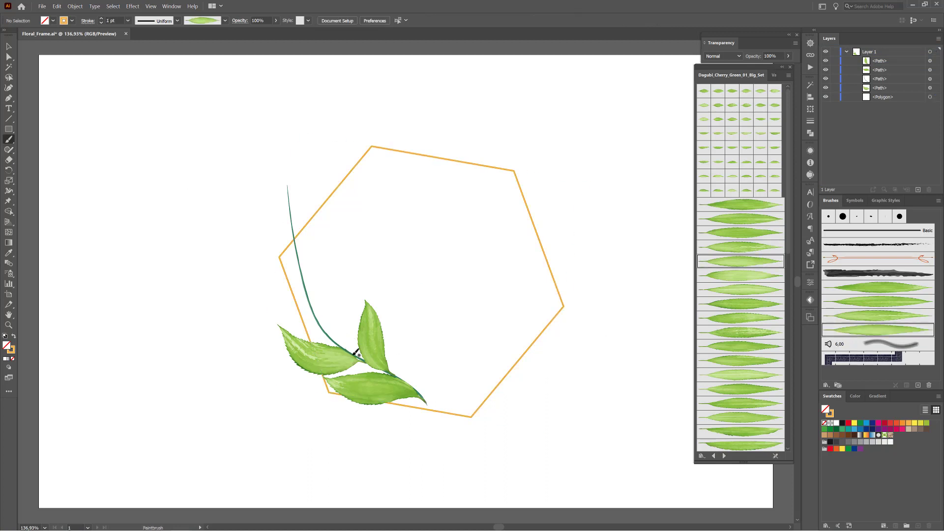
drag(333, 309, 341, 273)
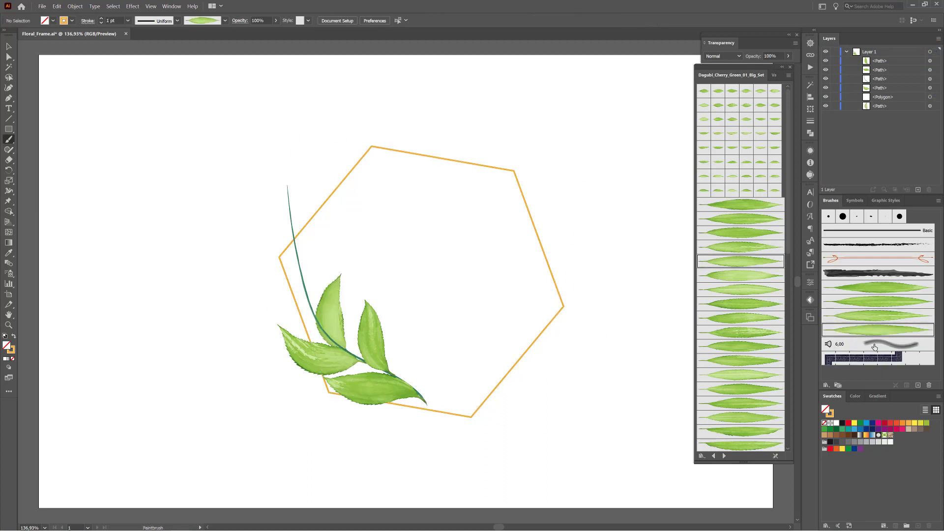
click(761, 292)
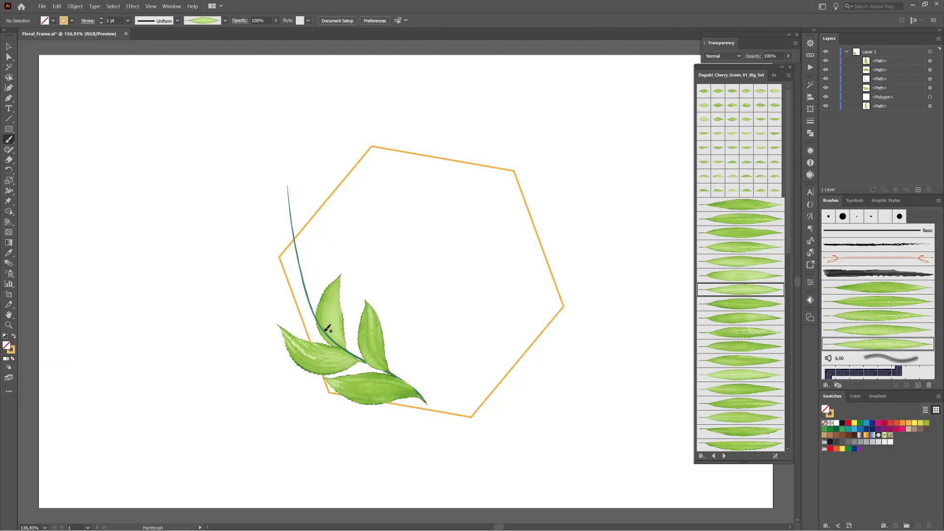
drag(278, 291, 253, 266)
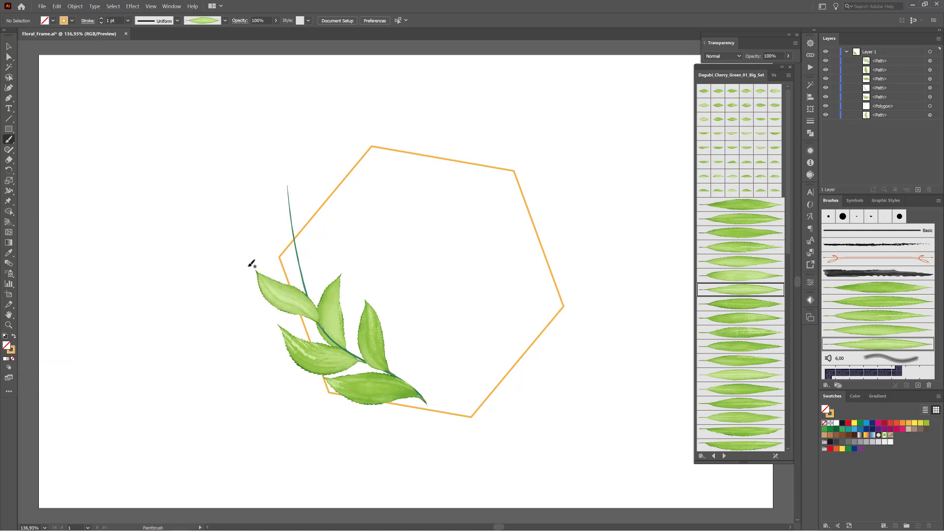
click(756, 334)
drag(323, 257, 327, 209)
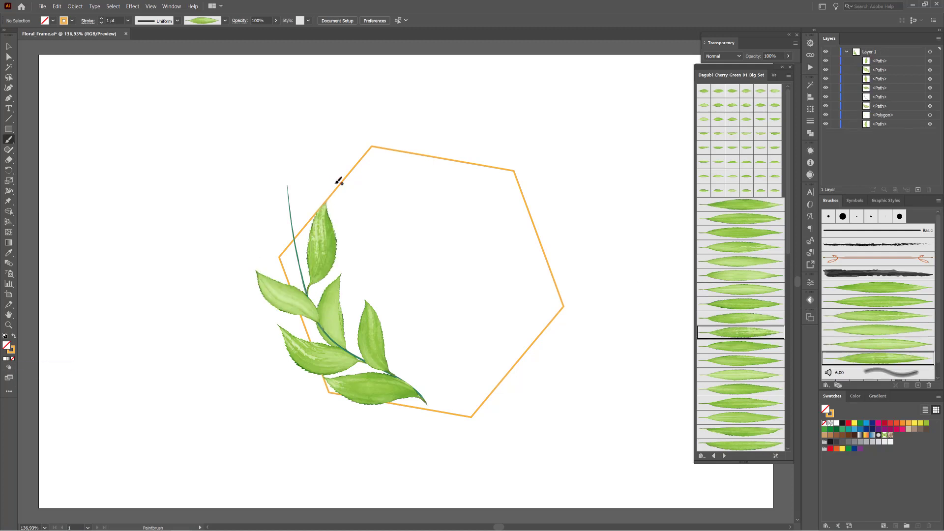
drag(909, 61, 907, 74)
ctrl+click(542, 118)
Paint a narrow serrated leaf on the outer side of the upper stem and adjust its shape.
scroll(761, 348, down, 5)
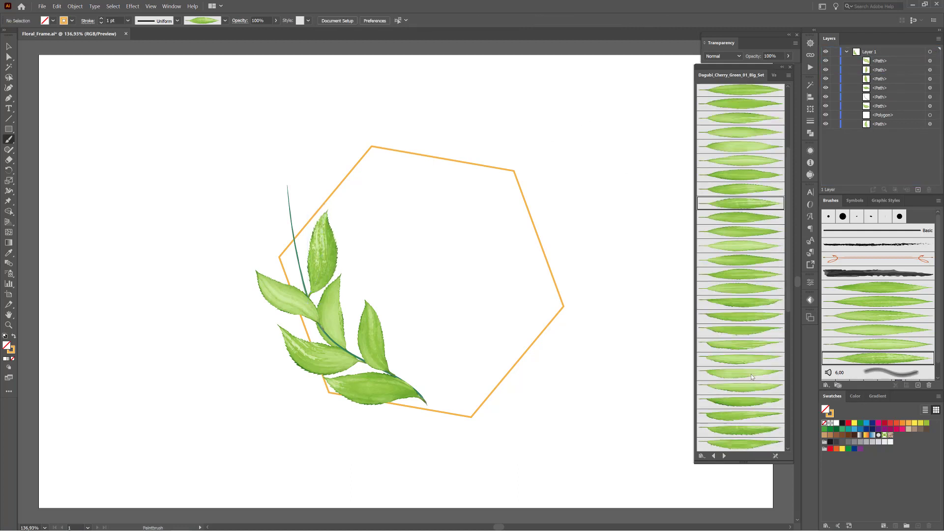
click(752, 327)
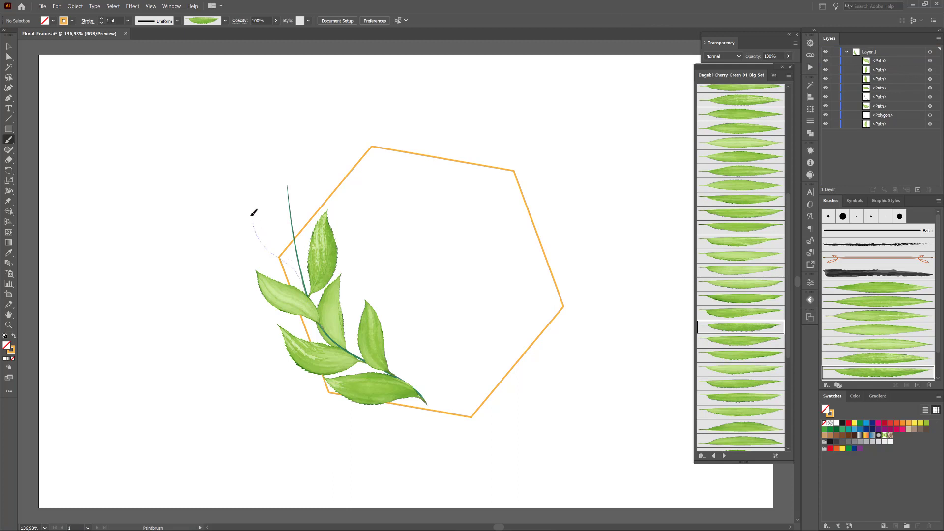
drag(252, 216, 252, 213)
drag(279, 257, 283, 253)
drag(249, 204, 259, 225)
click(159, 143)
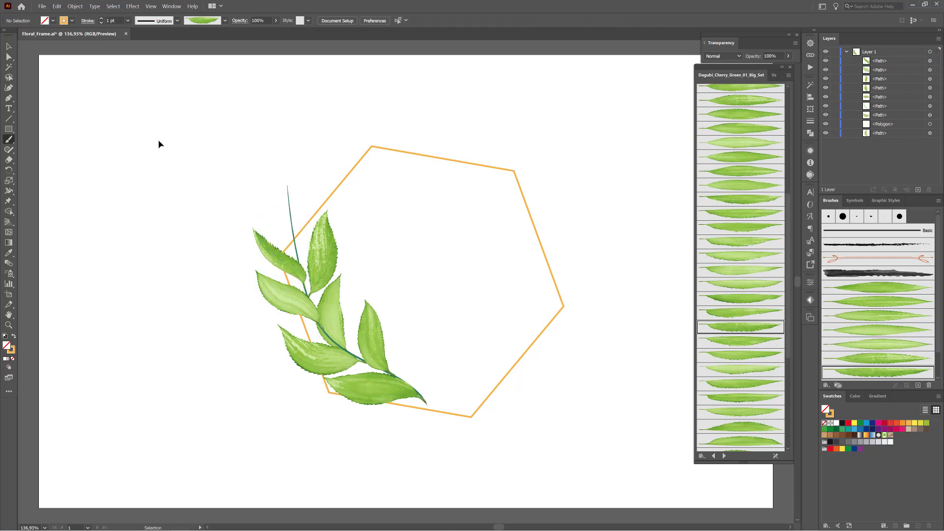
Paint a leaf over the stem's tip with another cherry leaf brush and clear the selection.
scroll(706, 196, up, 2)
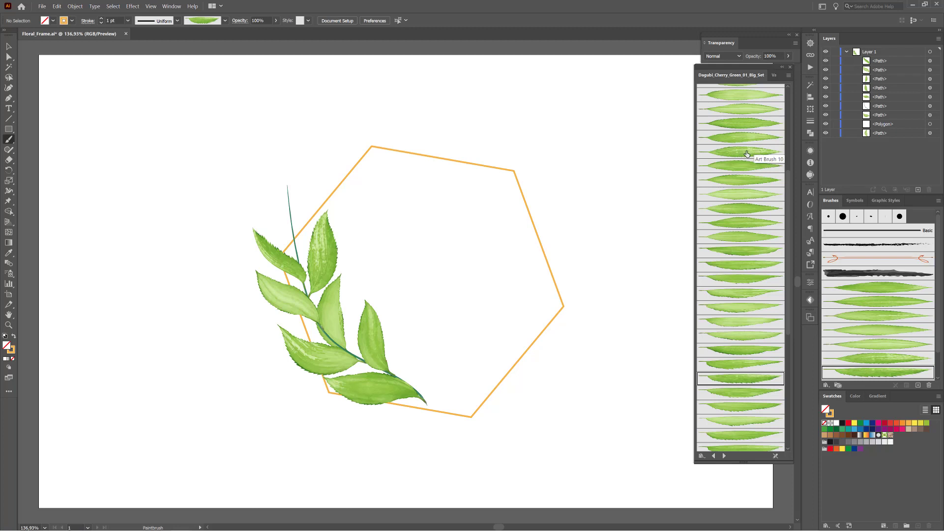
scroll(748, 154, down, 10)
click(749, 118)
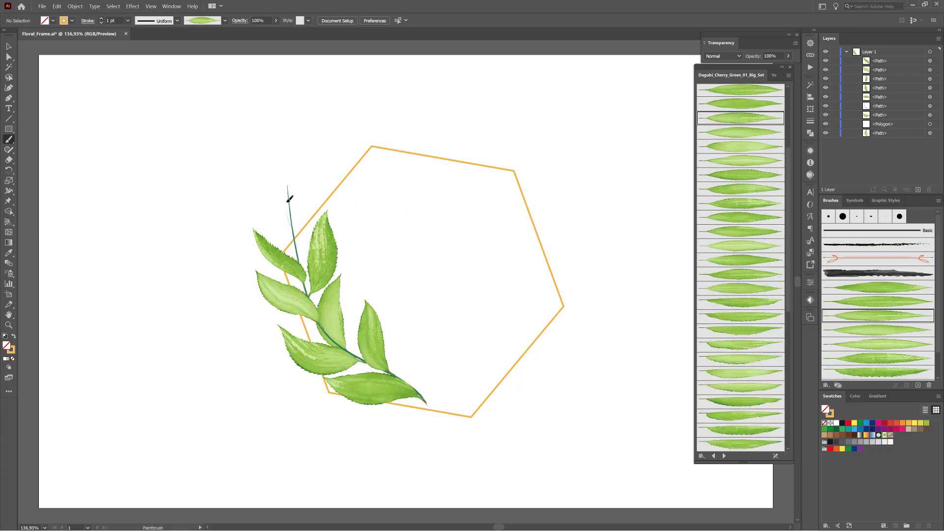
mouse_move(287, 201)
mouse_down()
mouse_move(288, 148)
mouse_move(293, 159)
mouse_up()
ctrl+click(289, 174)
key(ctrl+shift+a)
Rotate the hexagon clockwise and add a duplicate at the top of the layer, turned further clockwise.
click(930, 133)
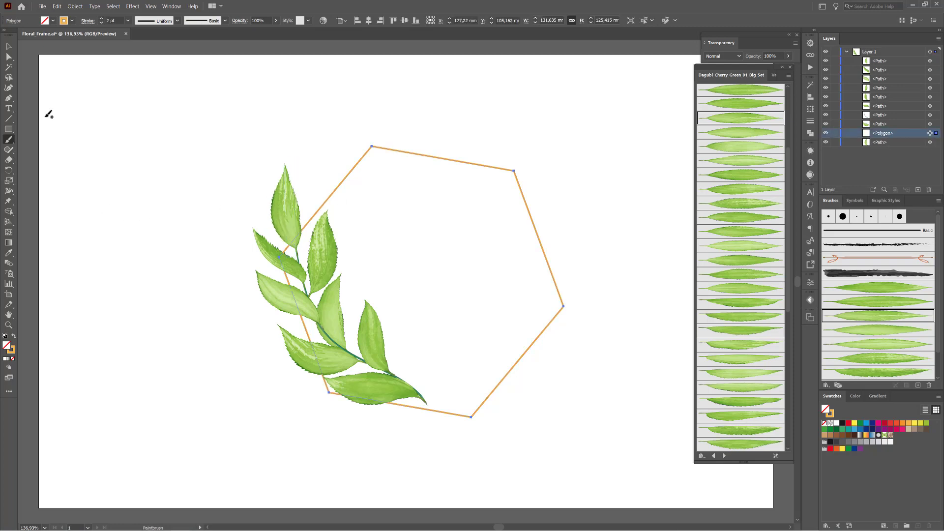
key(v)
drag(588, 181, 591, 227)
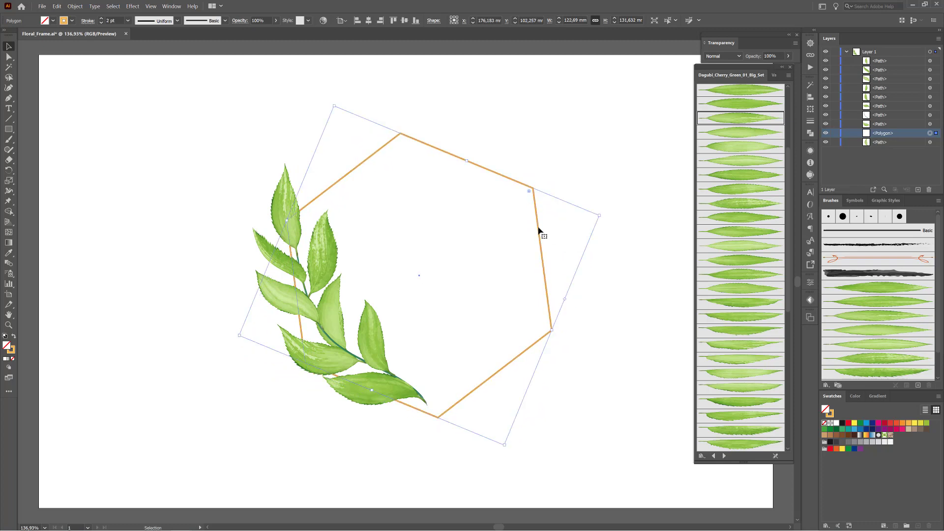
drag(913, 147, 898, 57)
drag(601, 215, 609, 284)
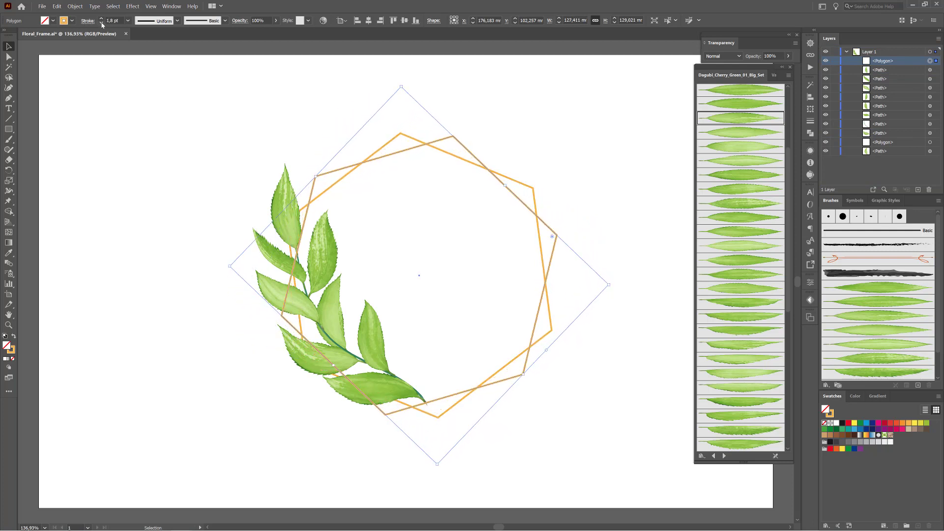
Reduce the stroke weight of both hexagons, with 1.7 pt for the front one and a thinner line for the original.
click(487, 135)
click(386, 140)
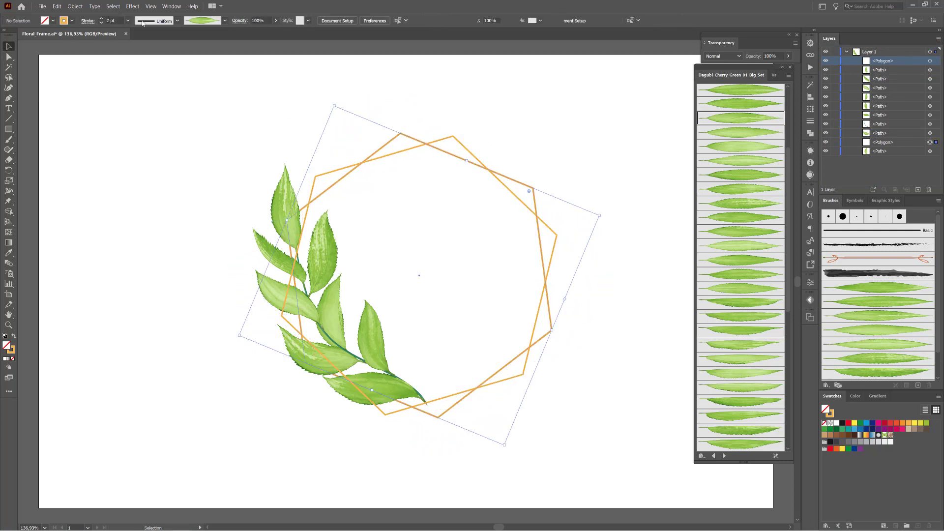
click(101, 23)
click(116, 114)
Duplicate the front hexagon and give the copy beneath it a white fill with no stroke.
drag(901, 61, 919, 191)
click(930, 70)
click(837, 423)
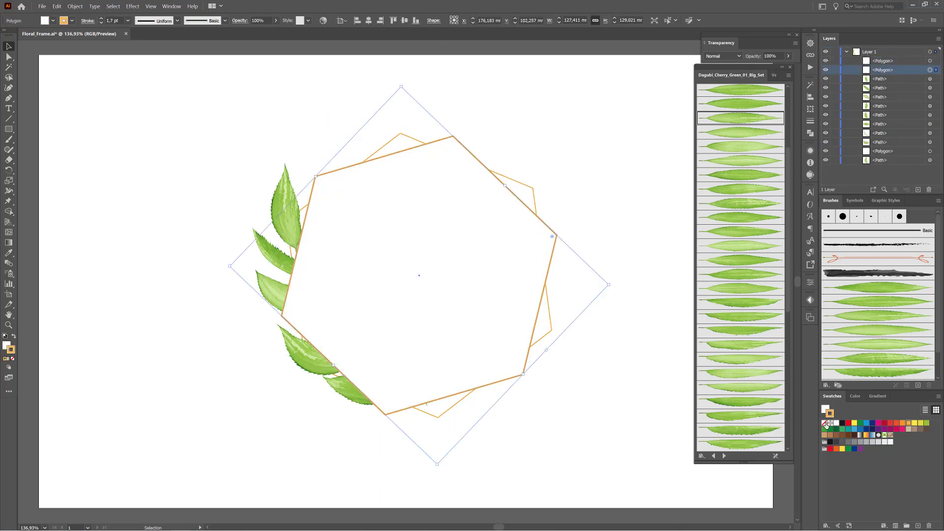
click(825, 423)
Set the white-filled hexagon's opacity to 50%.
click(788, 55)
drag(787, 67, 770, 66)
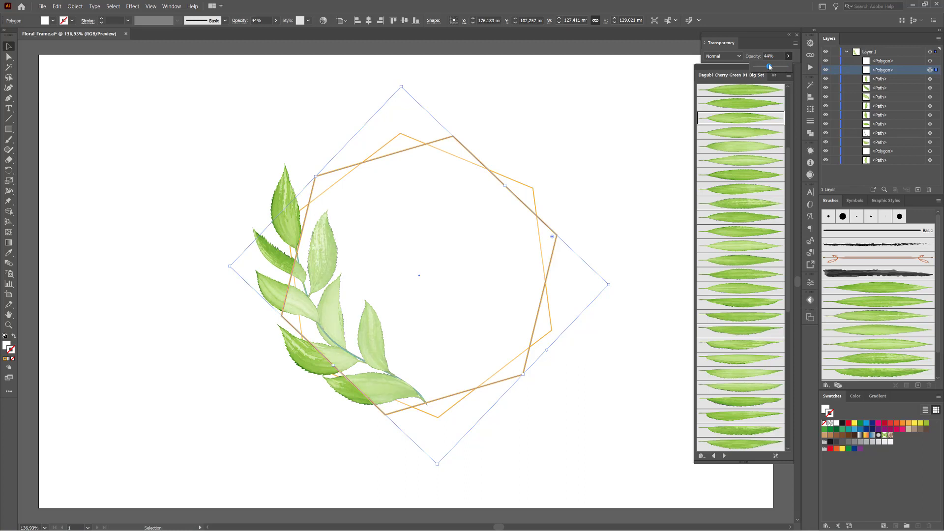
click(629, 95)
click(629, 95)
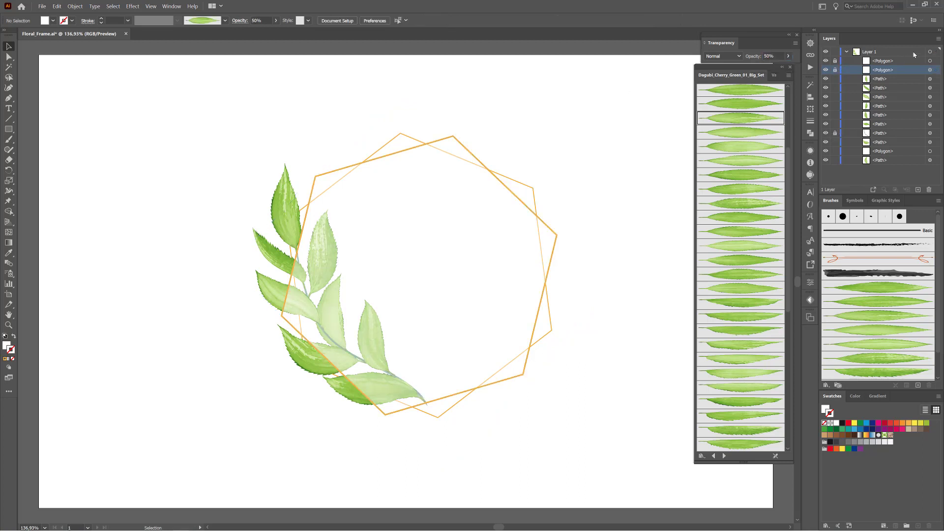
Lock the back hexagon and expand the appearance of all the leaf paths.
click(930, 52)
click(836, 151)
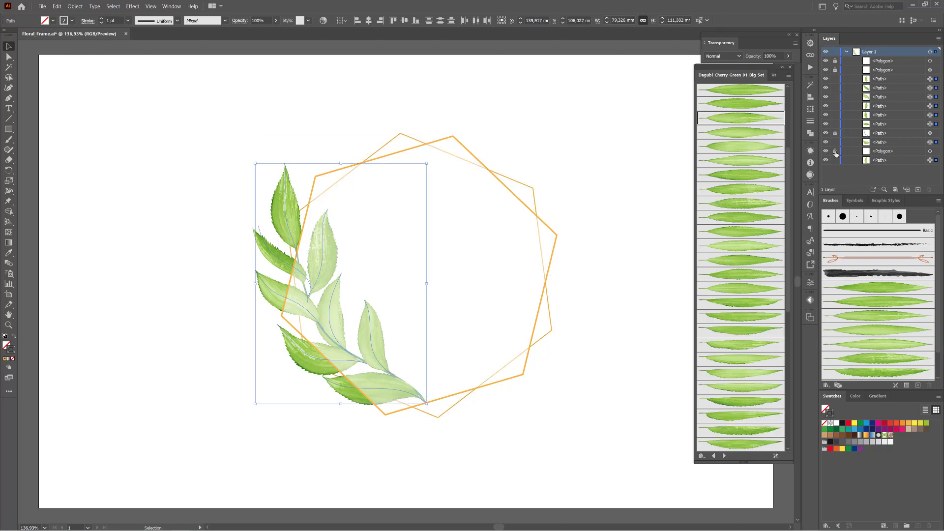
click(74, 5)
click(81, 98)
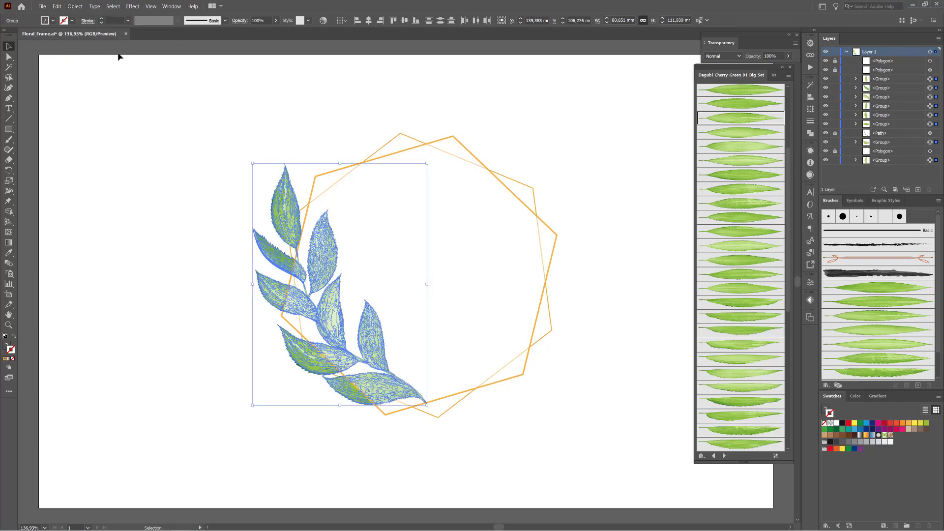
Hide the selection edges and adjust the leaves' color balance to Red -15, Green -6 and Blue 33.
click(150, 5)
click(168, 154)
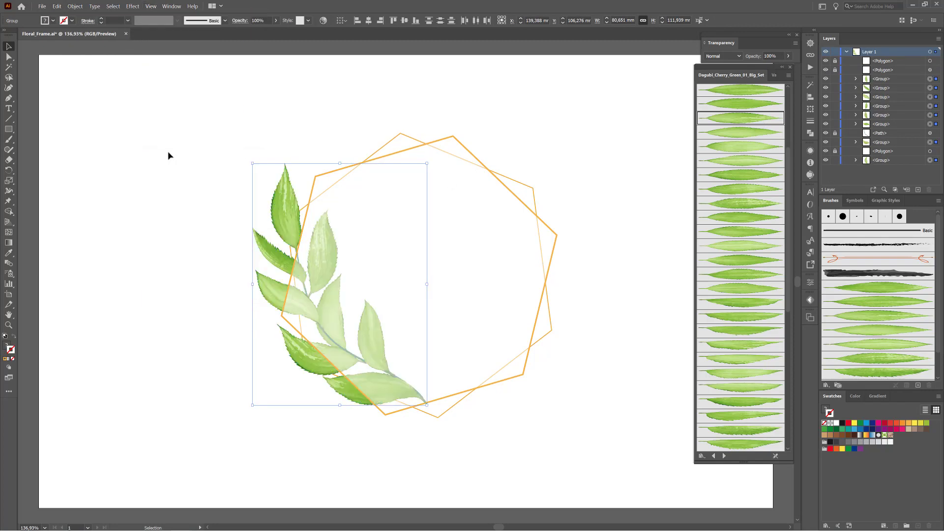
click(57, 6)
mouse_move(74, 129)
click(211, 148)
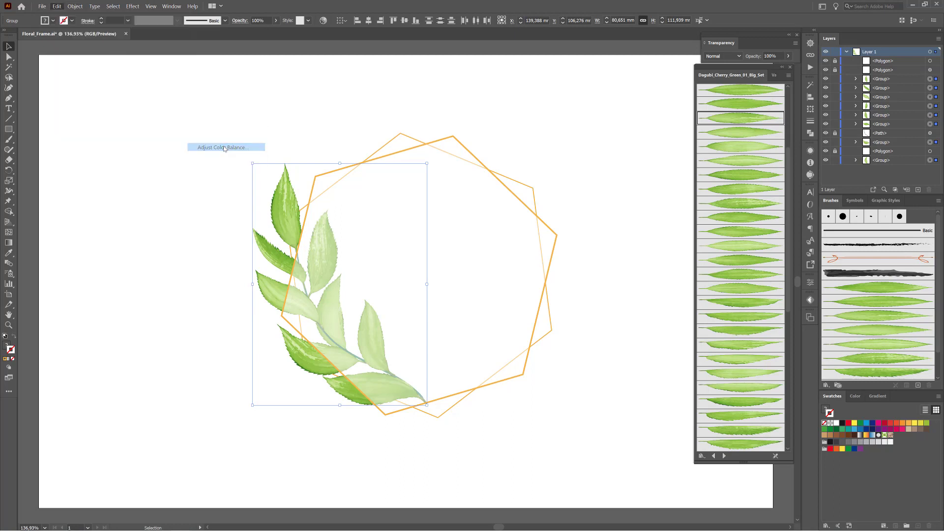
click(612, 221)
mouse_move(667, 150)
mouse_down()
mouse_move(674, 152)
mouse_move(661, 127)
mouse_move(680, 150)
mouse_move(667, 140)
mouse_up()
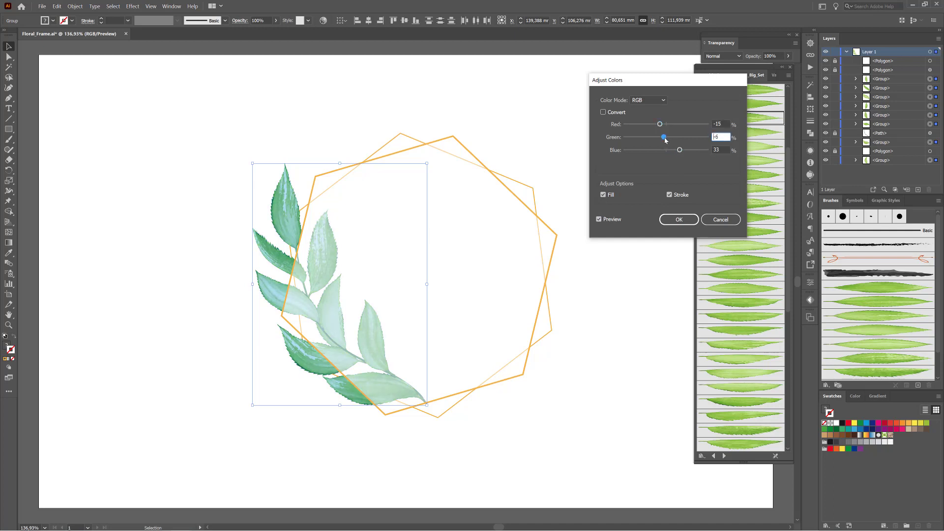
click(674, 220)
click(612, 157)
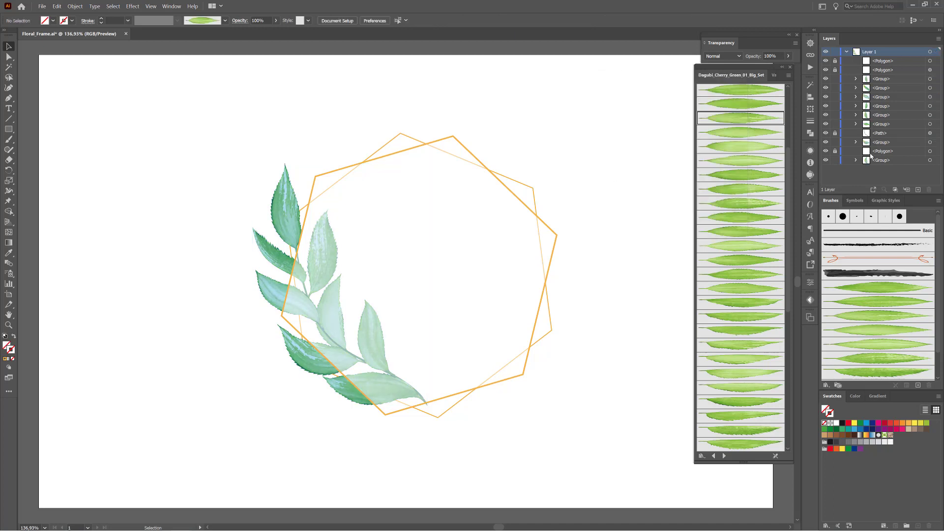
Unlock the stem path and recolor it teal to match the leaves, then collapse Layer 1.
click(881, 135)
click(930, 134)
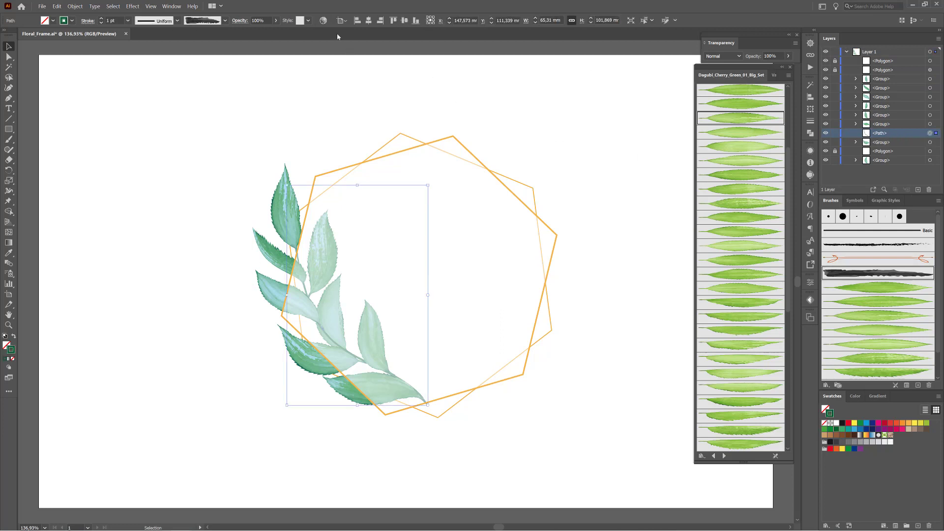
click(323, 20)
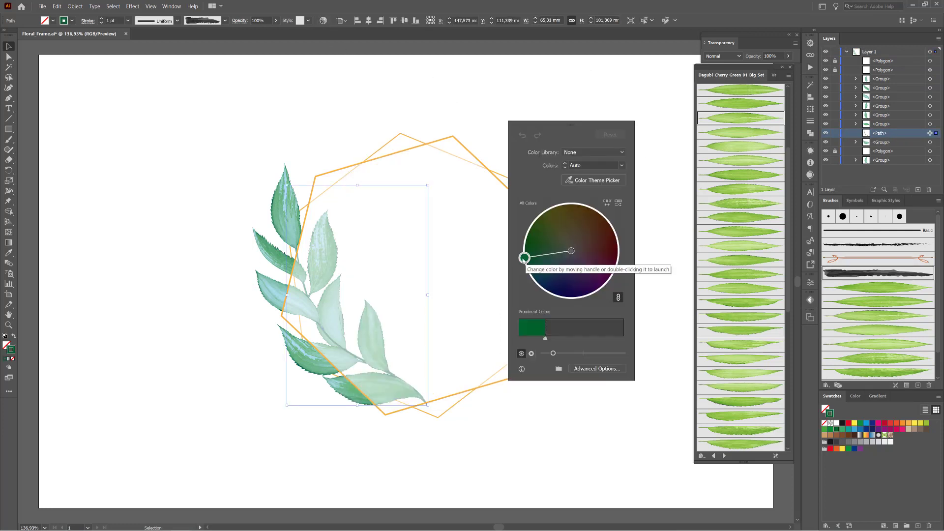
drag(524, 257, 527, 274)
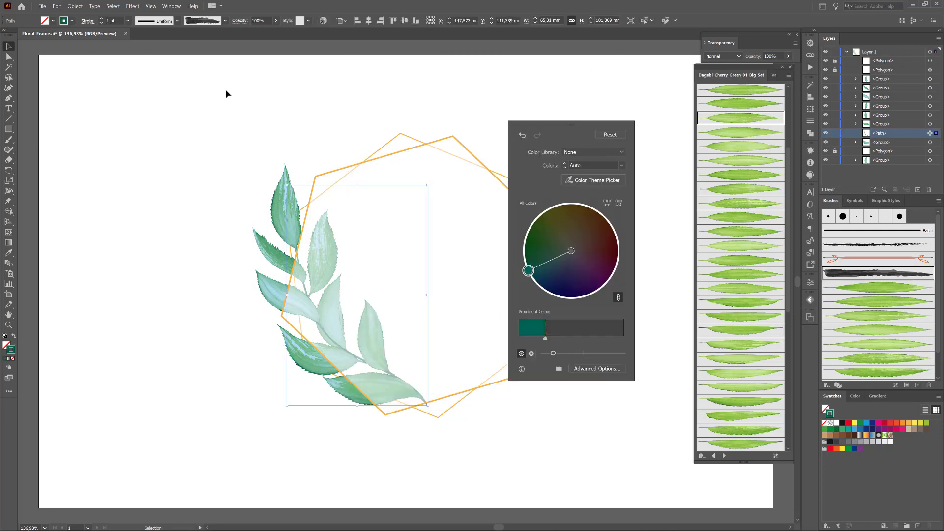
click(103, 69)
click(847, 51)
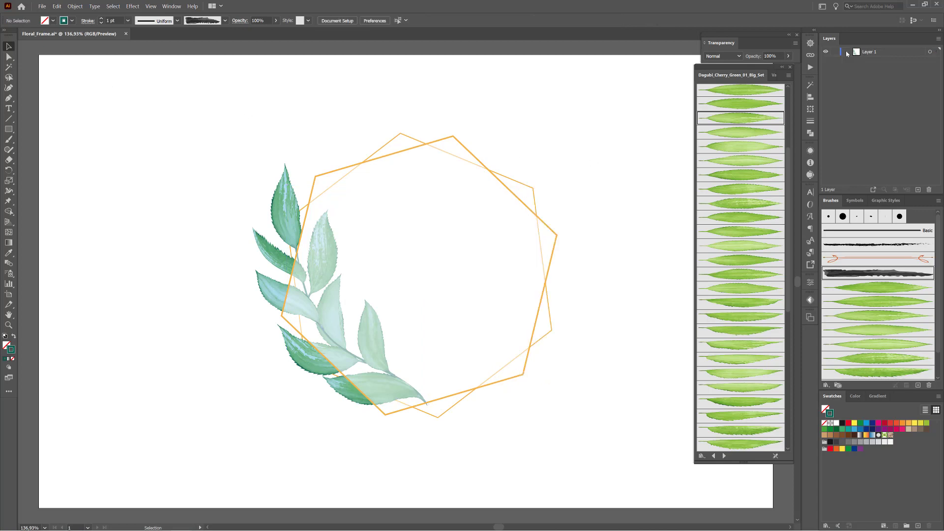
Add a new layer above Layer 1, open the Dagubi_Stamps_Washes brush library and choose a wash brush.
click(918, 189)
click(826, 385)
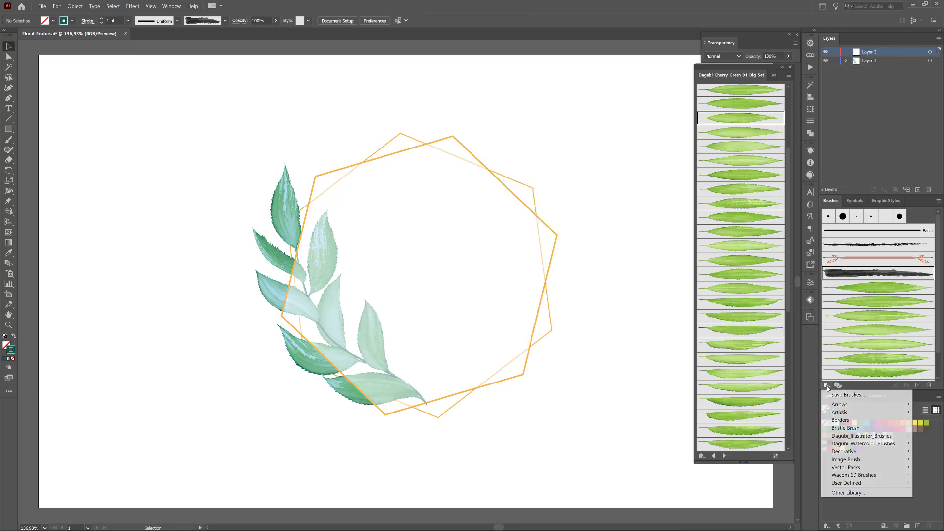
mouse_move(866, 444)
mouse_move(768, 523)
click(860, 522)
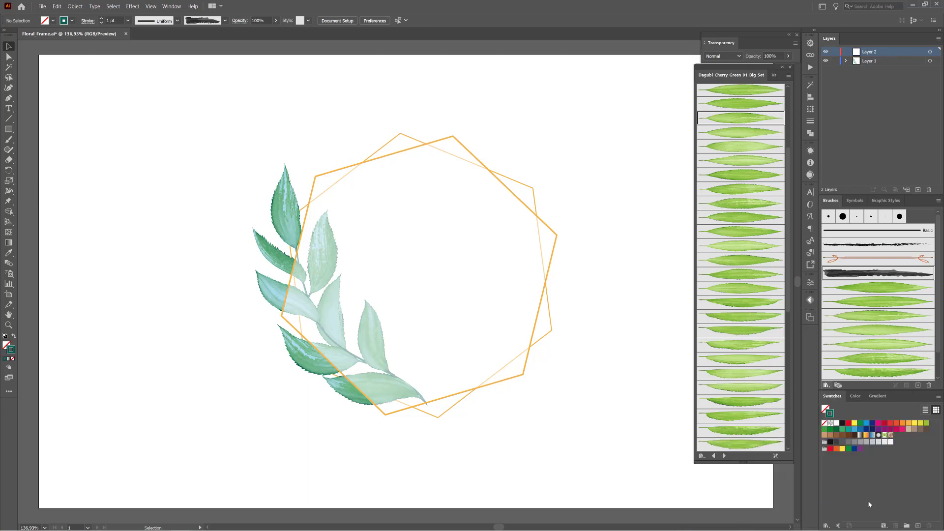
click(728, 176)
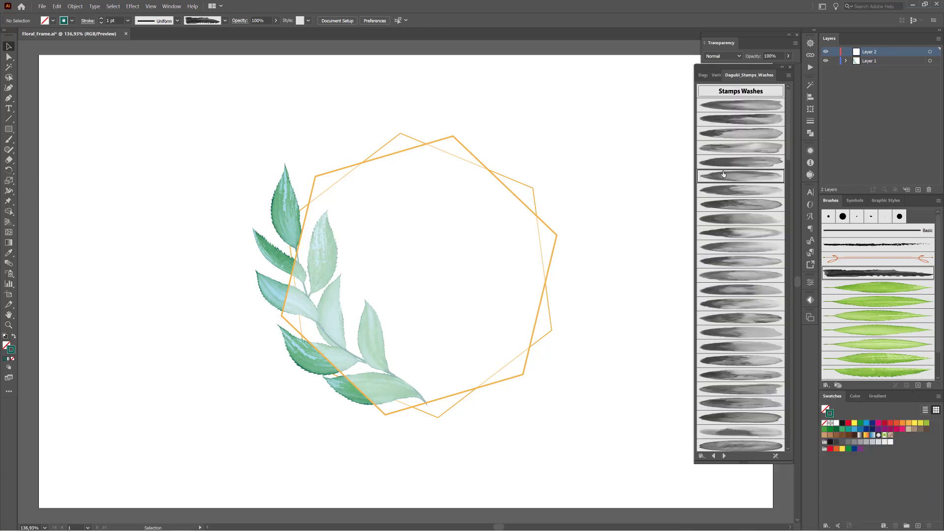
Apply an elliptical width profile and paint a teal watercolor leaf outside the frame at its lower right.
click(177, 21)
click(149, 104)
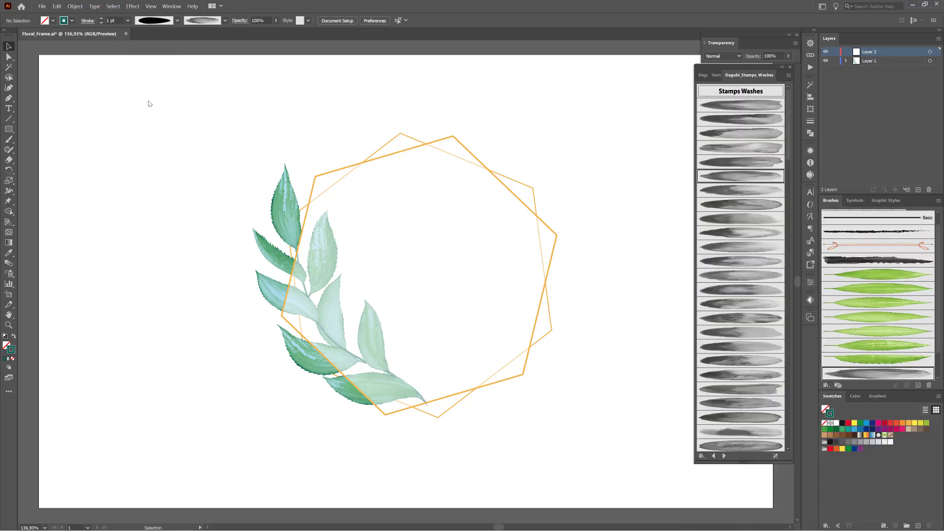
key(b)
drag(587, 319, 588, 309)
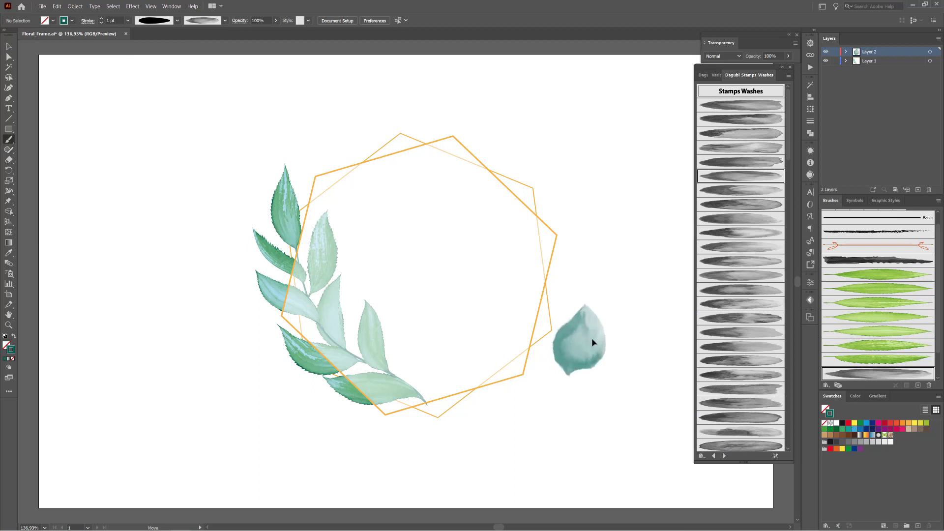
Recolor the wash leaf soft green (R 88, G 166, B 103) and move it to the frame's lower edge beside the branch.
click(848, 396)
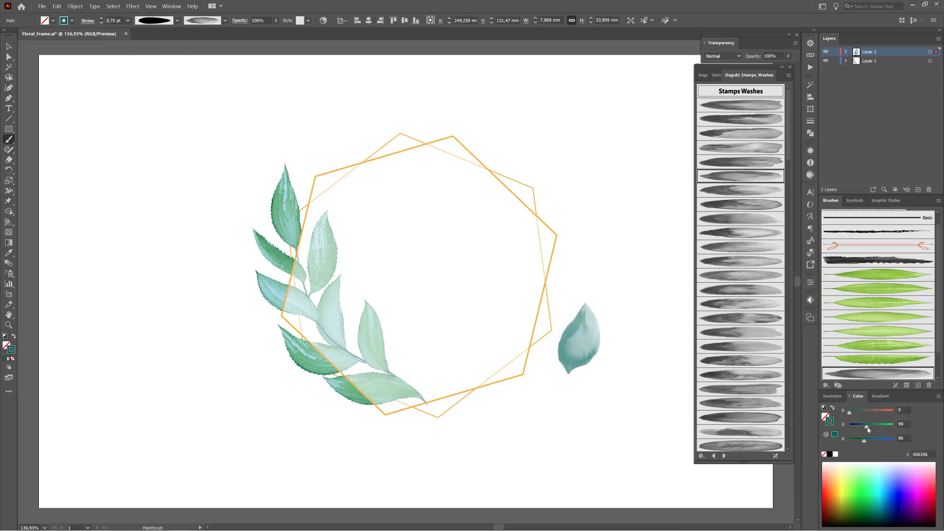
drag(868, 429, 880, 429)
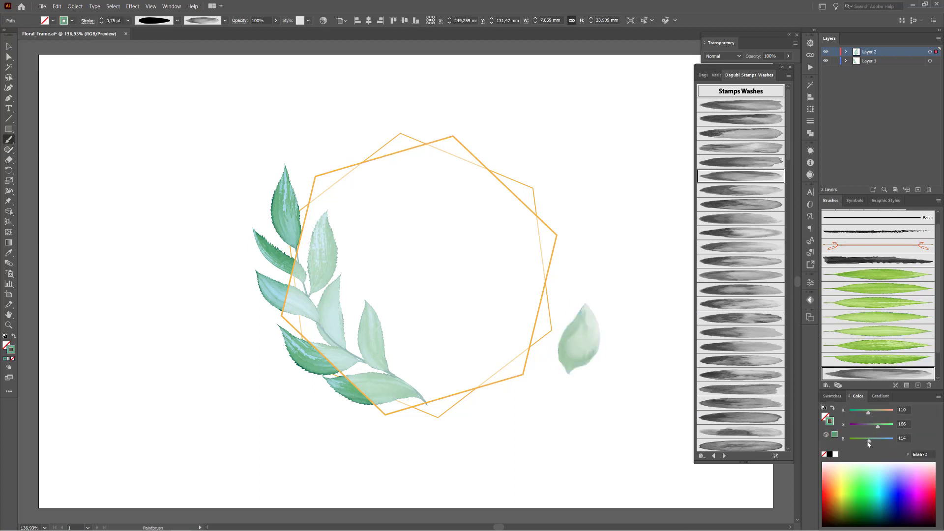
drag(605, 360, 477, 387)
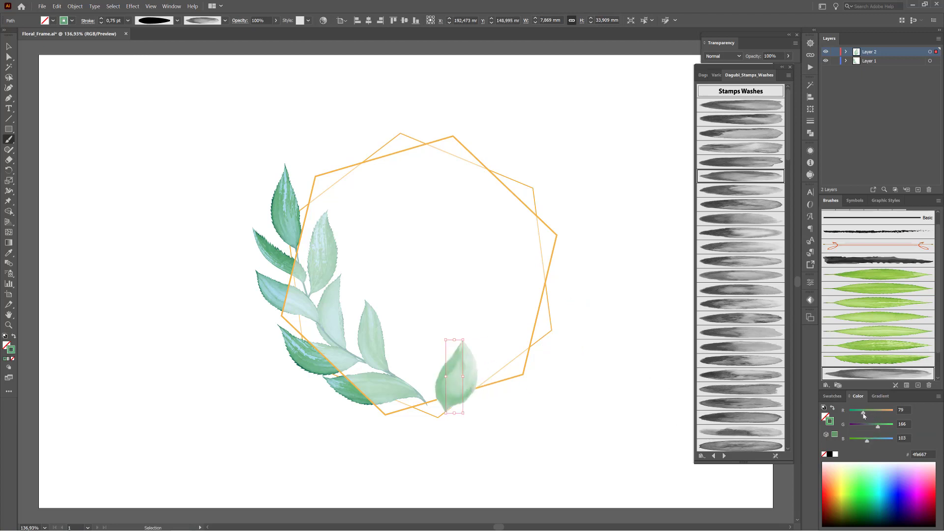
drag(864, 415, 865, 416)
Set the wash leaf's blend mode to Darken, then rotate and position it at the branch's lower end.
click(718, 56)
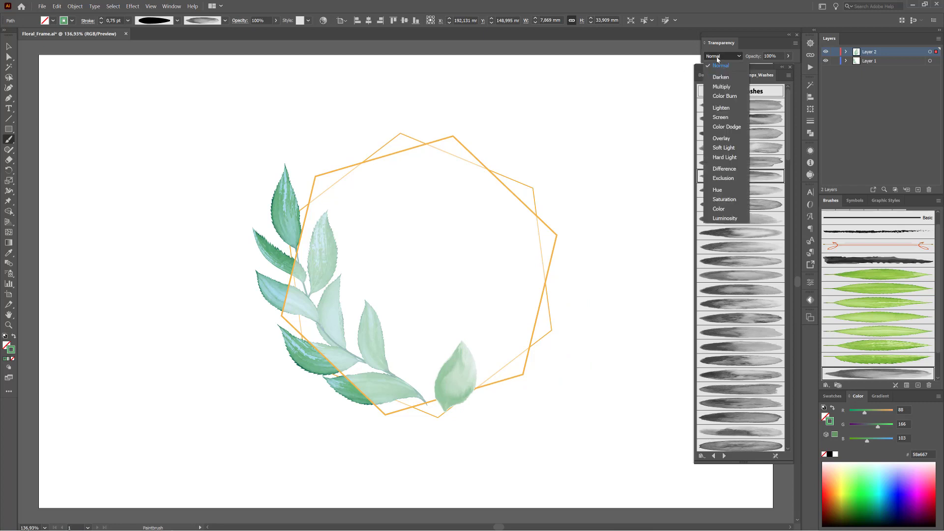
click(721, 77)
drag(468, 371, 474, 362)
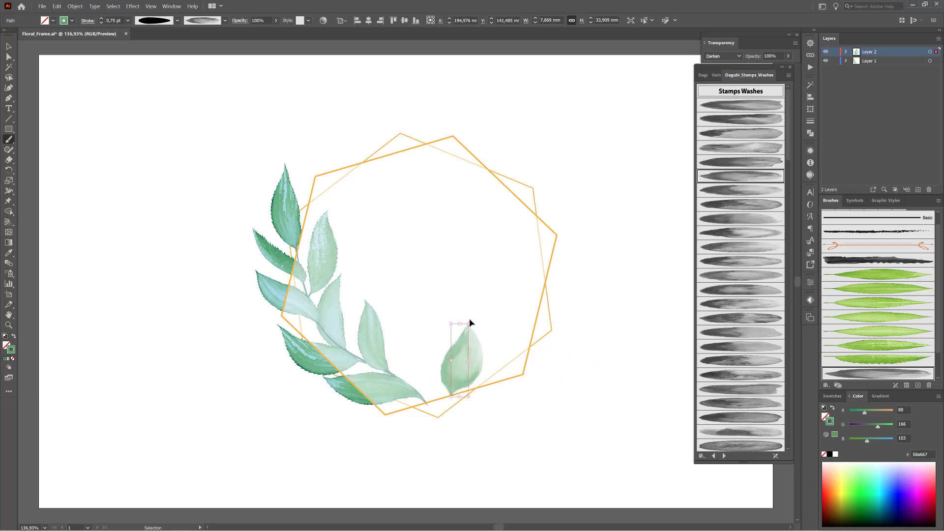
drag(471, 321, 486, 331)
drag(458, 363, 451, 384)
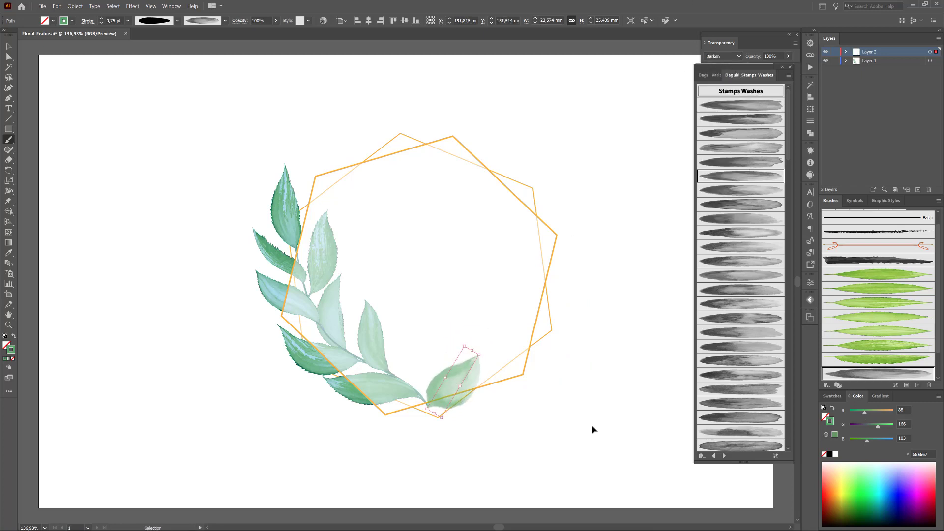
mouse_move(484, 352)
mouse_down()
mouse_move(490, 388)
mouse_move(459, 412)
mouse_move(480, 351)
mouse_move(465, 380)
mouse_move(530, 372)
mouse_up()
Paint more green leaves along the frame's lower right edge, using different wash brushes.
click(601, 395)
click(731, 192)
ctrl+click(573, 327)
click(744, 233)
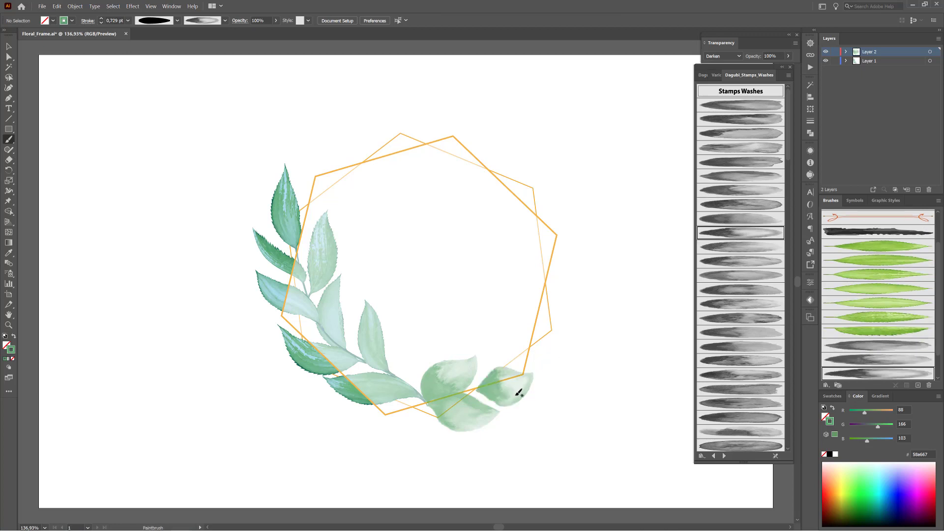
Reduce the stroke of the outermost wash leaf to 0.6 pt.
ctrl+click(516, 390)
click(102, 22)
click(101, 22)
ctrl+click(647, 407)
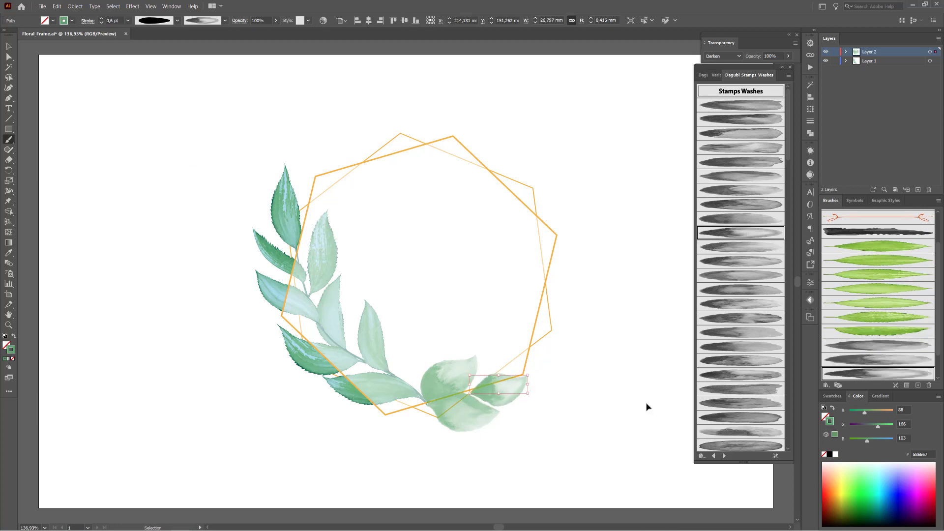
Paint an upright leaf inside the frame's lower right corner and swap its brush for a lighter streaked wash.
scroll(751, 344, down, 3)
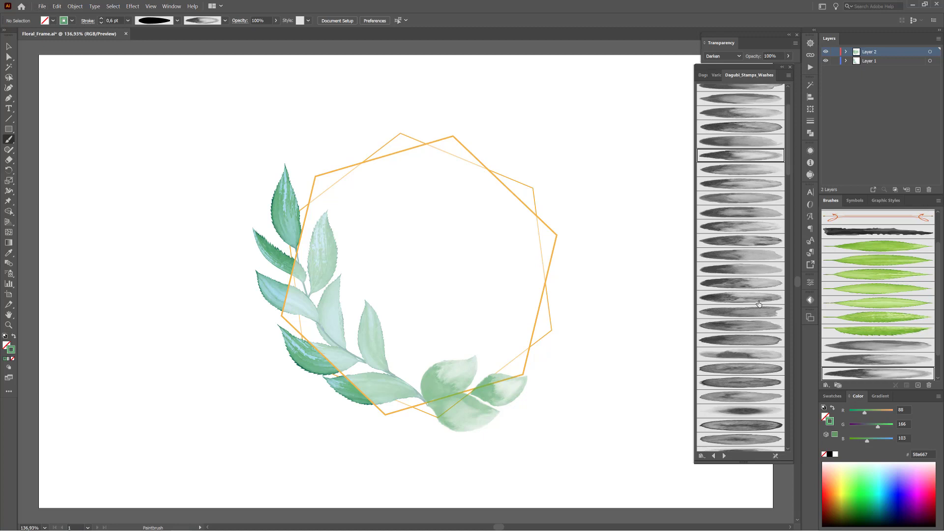
click(751, 339)
drag(495, 348, 507, 315)
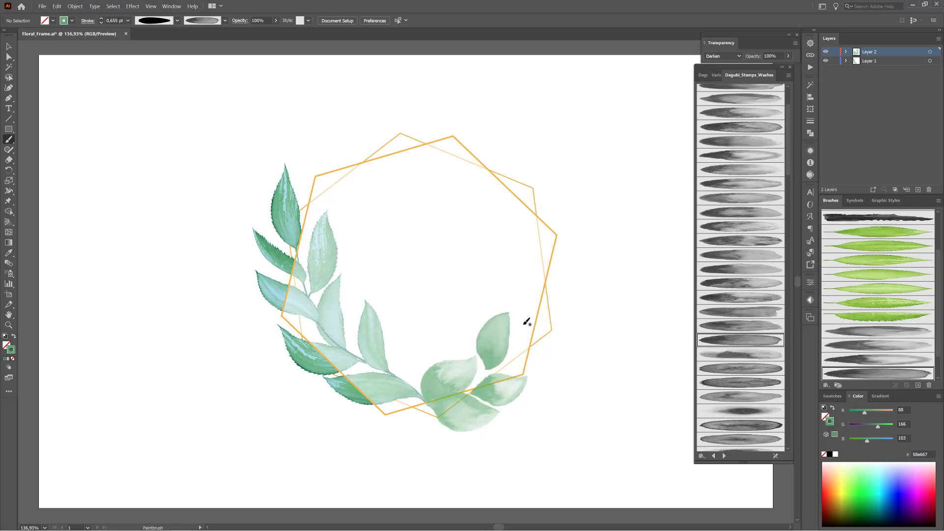
scroll(743, 210, up, 3)
click(744, 147)
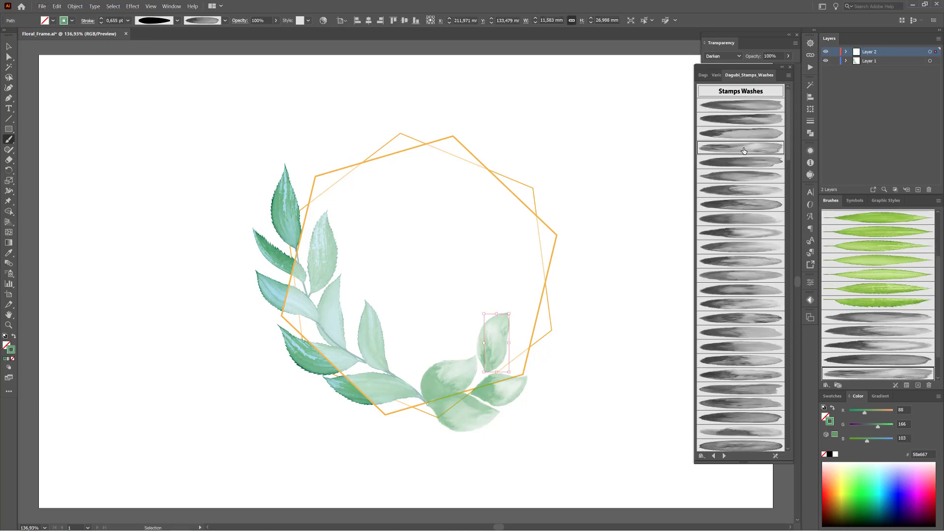
ctrl+click(687, 273)
Paint a slanted leaf over the frame's lower right corner with another wash brush and rotate it flatter.
click(745, 119)
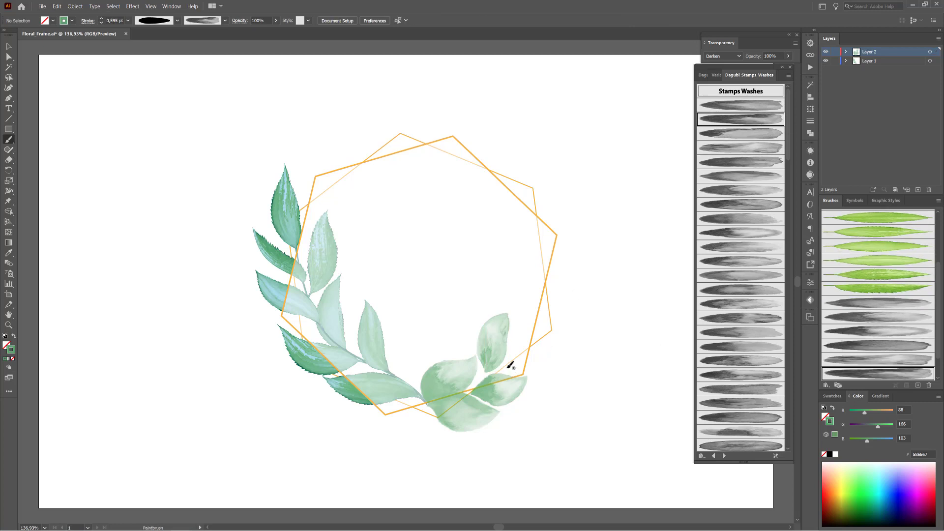
drag(560, 337, 561, 336)
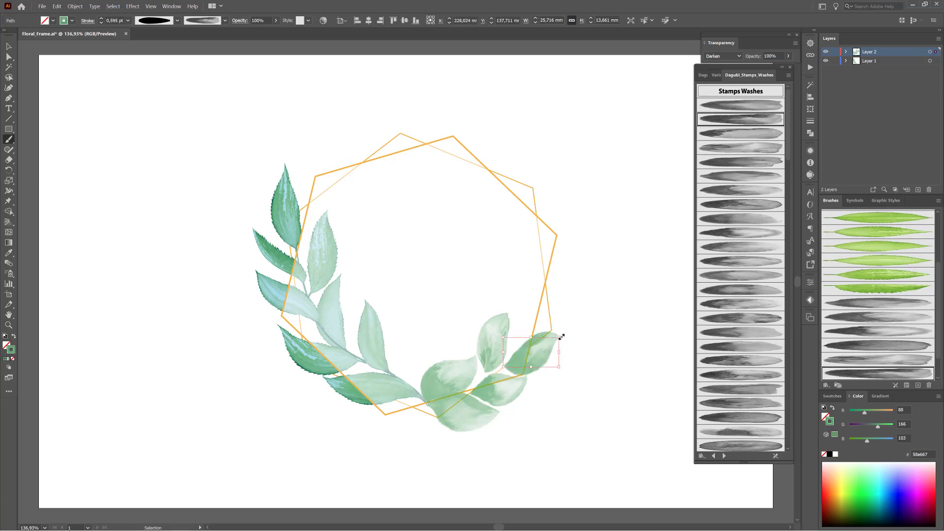
ctrl+click(615, 359)
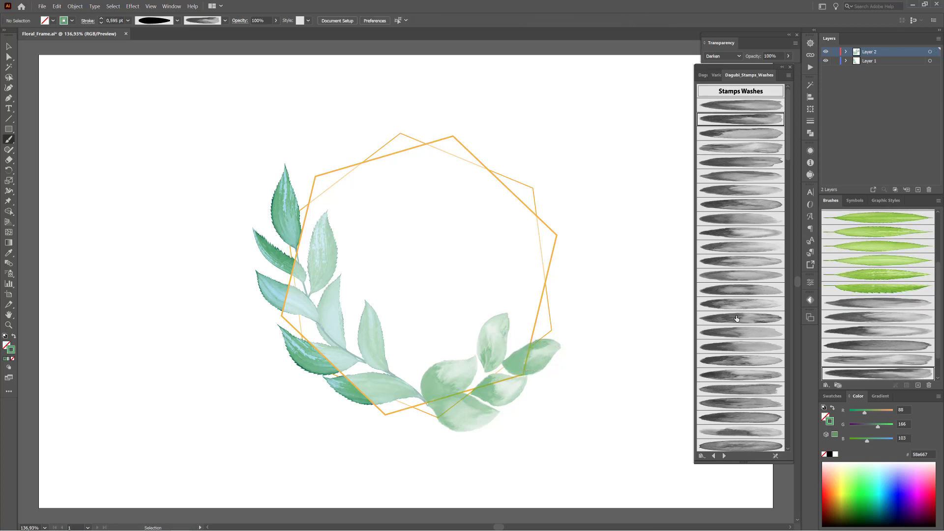
Paint two soft-tipped upright leaves at the top of the green branch with two fading wash brushes.
scroll(756, 361, down, 5)
click(745, 303)
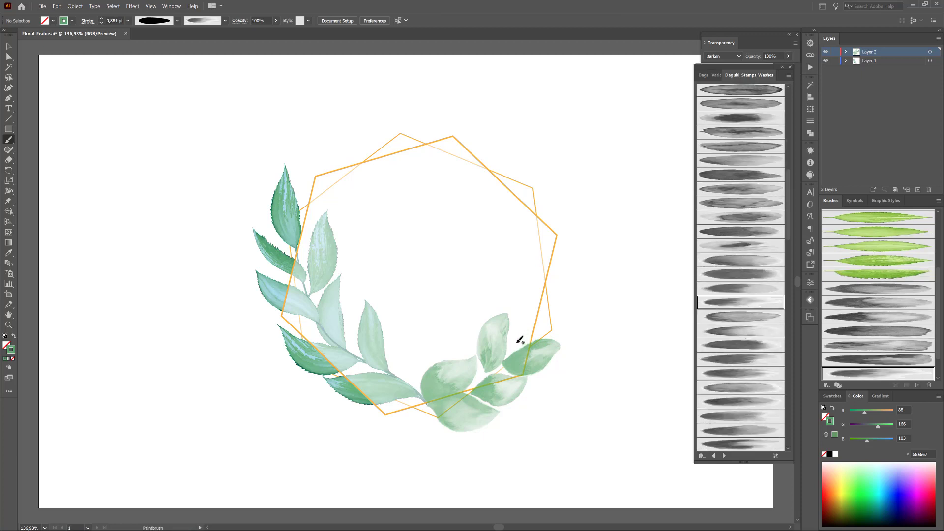
drag(526, 298, 537, 283)
ctrl+click(637, 331)
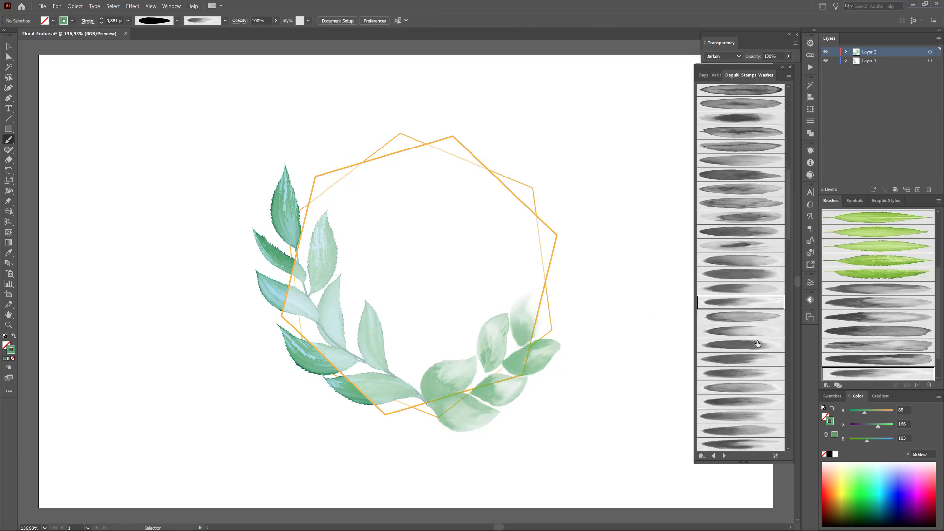
click(748, 359)
drag(564, 295, 571, 316)
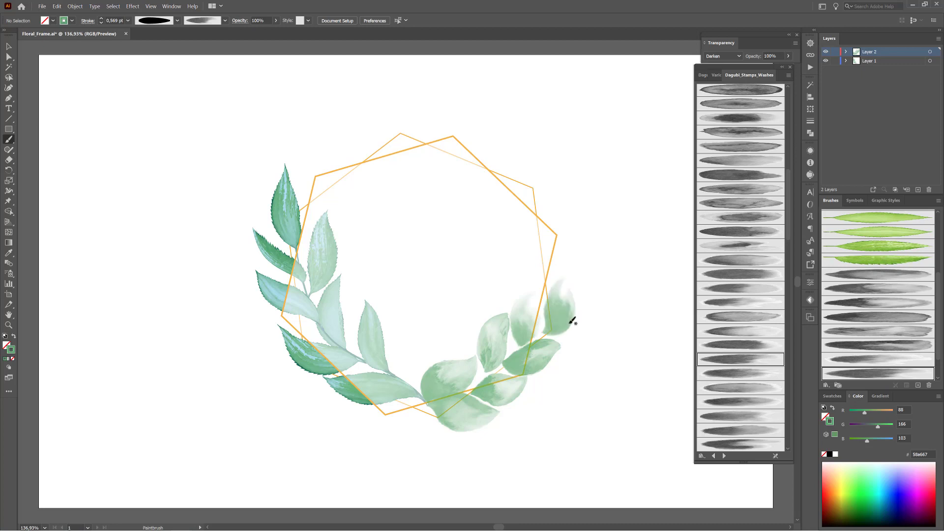
ctrl+click(615, 362)
Rotate and shift the two outer lower leaves of the green branch outward to even out their spacing.
ctrl+click(516, 392)
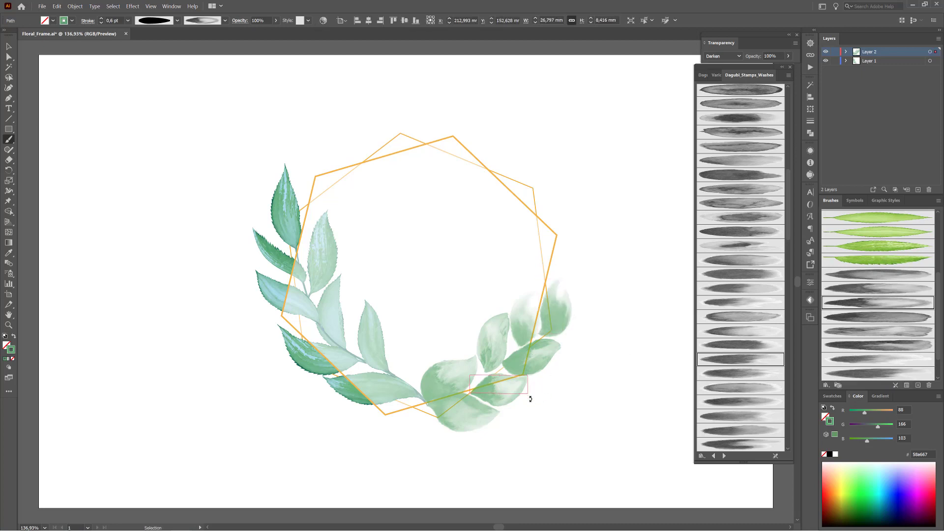
ctrl+click(544, 356)
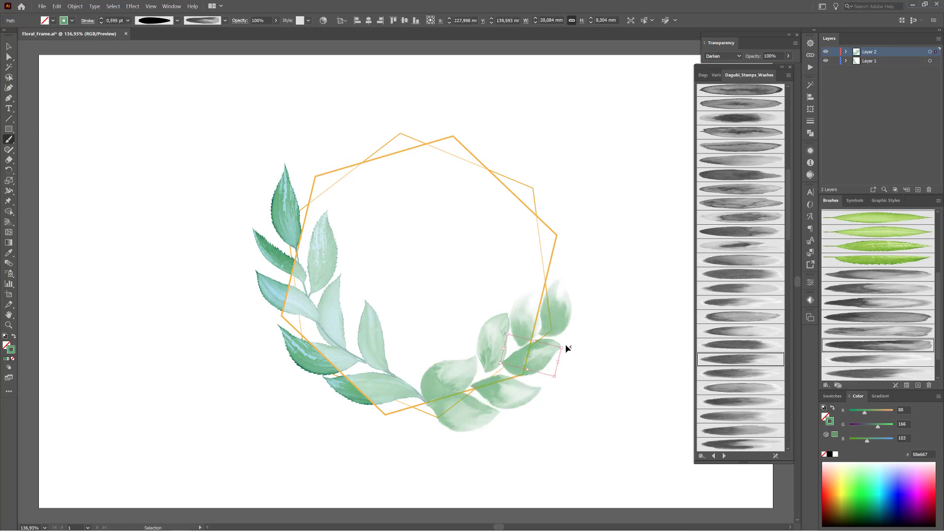
drag(567, 347, 569, 359)
drag(549, 361, 553, 368)
ctrl+click(631, 375)
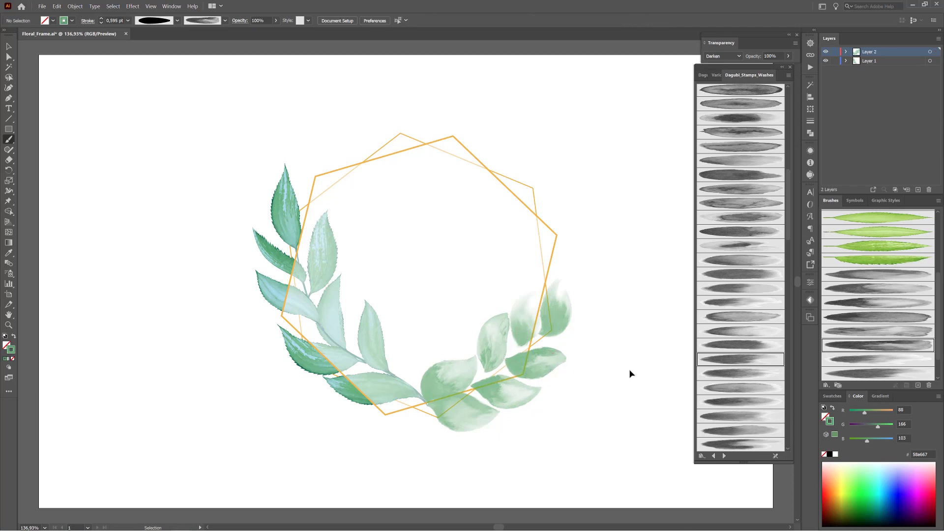
Lock Layers 1 and 2, add Layer 3 on top and open the Dagubi_Daisies_Flowers_02 brush library.
click(919, 190)
click(837, 385)
mouse_move(862, 436)
mouse_move(763, 310)
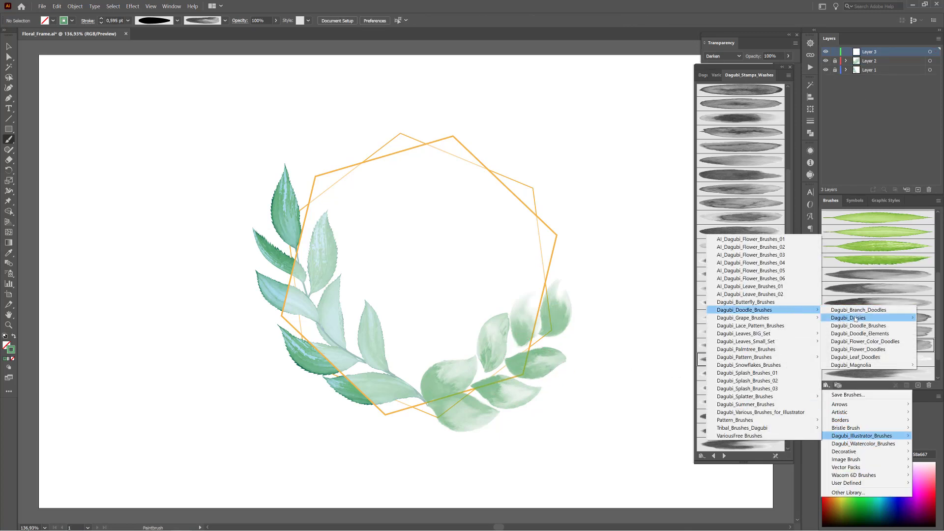
mouse_move(849, 317)
click(787, 349)
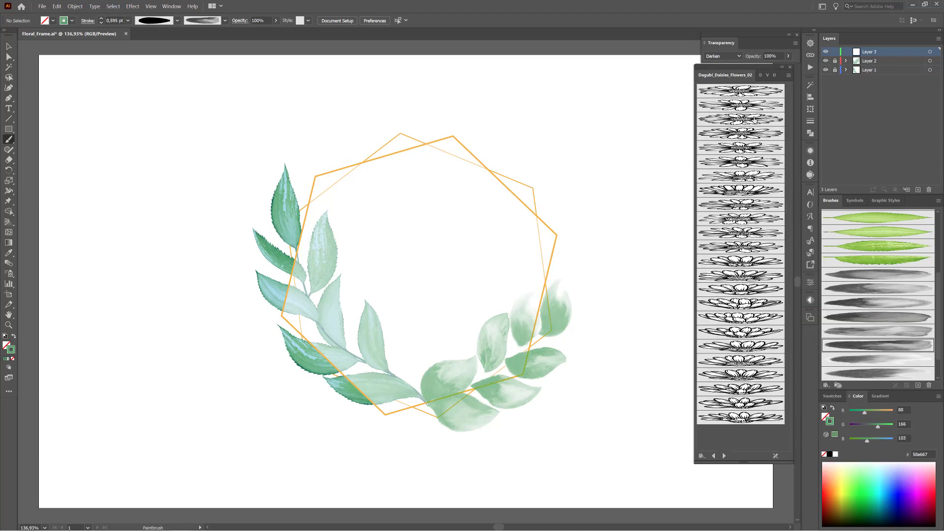
Paint a trial daisy inside the frame, set its color to orange (R 255, G 163, B 80) and delete it.
click(743, 105)
drag(842, 472, 835, 480)
drag(422, 292, 465, 164)
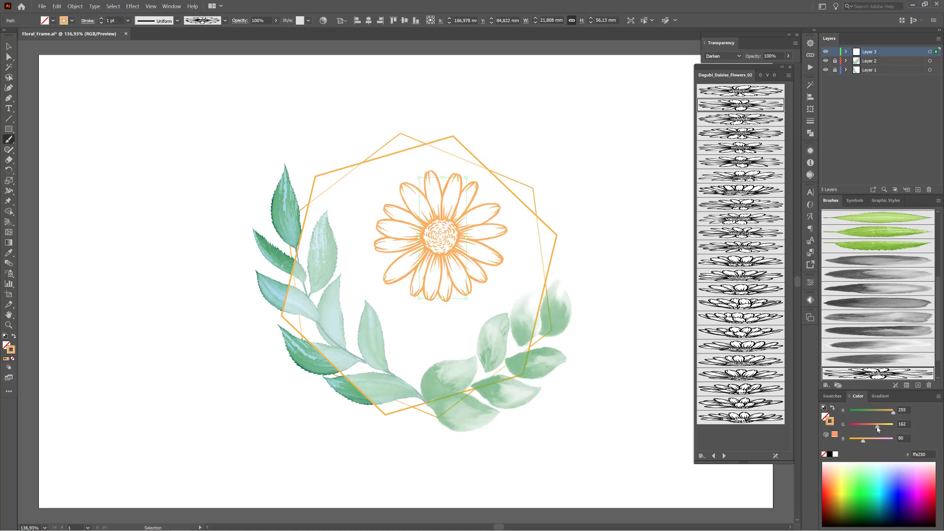
drag(880, 426, 877, 428)
key(Delete)
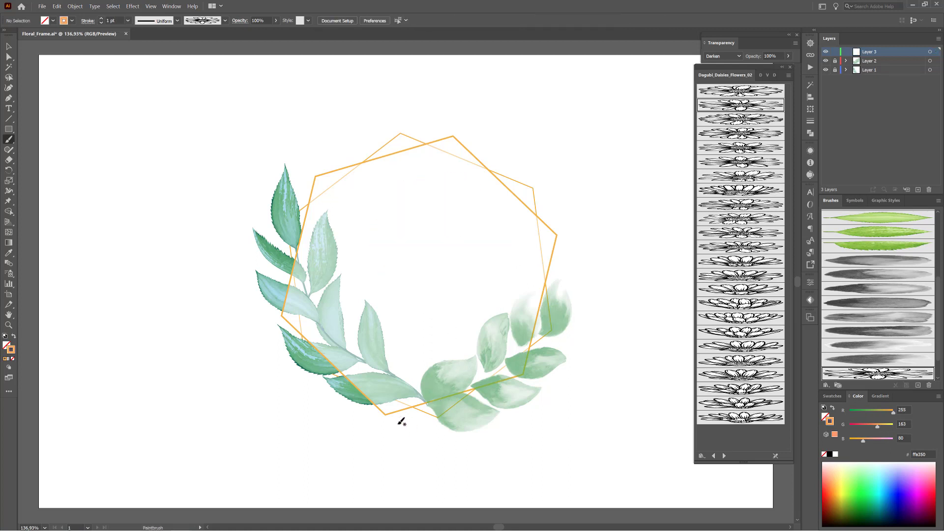
Paint an orange daisy where the two branches meet and set its blend mode to Normal.
drag(447, 340, 423, 396)
click(723, 56)
click(716, 64)
ctrl+click(82, 346)
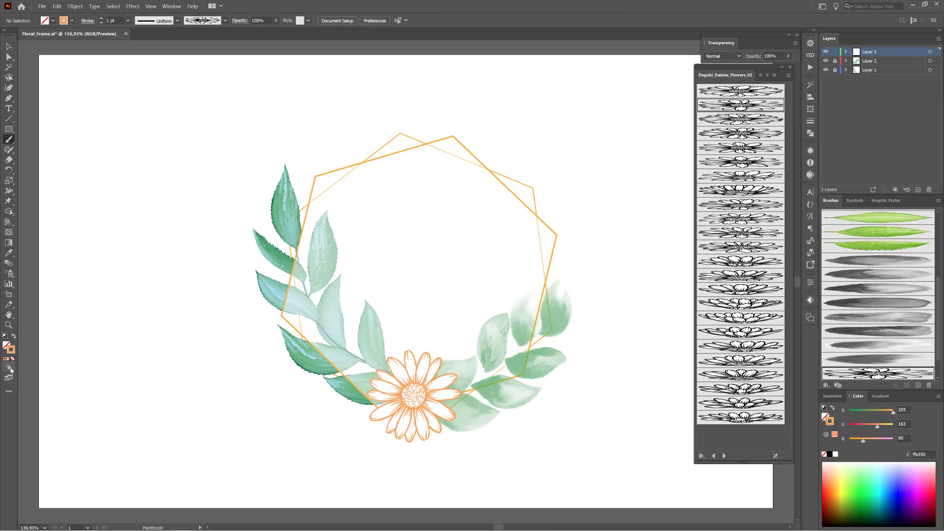
Switch to Draw Behind and paint two side-view daisies behind the first, one at its upper right and one at its lower right.
click(8, 367)
click(42, 375)
click(732, 265)
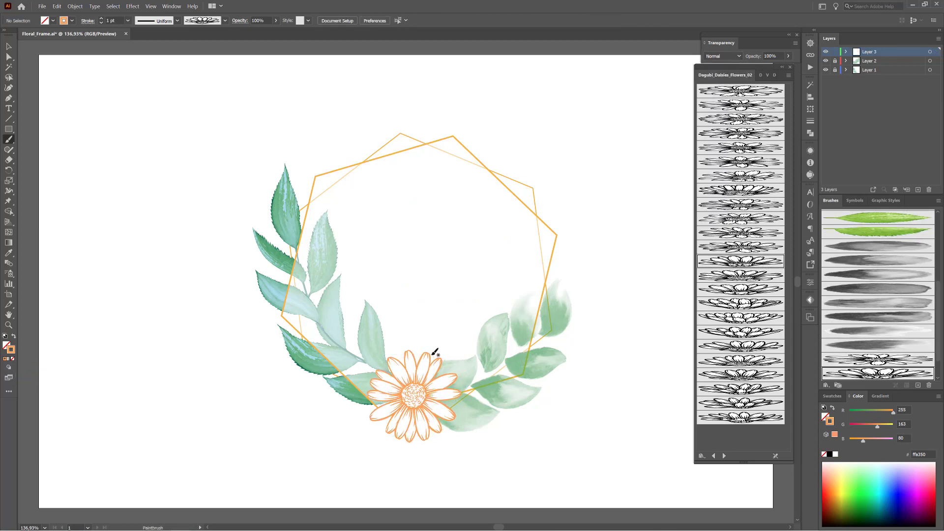
mouse_move(483, 392)
mouse_down()
mouse_move(429, 344)
mouse_move(493, 333)
mouse_move(472, 365)
mouse_up()
ctrl+click(473, 369)
ctrl+click(646, 365)
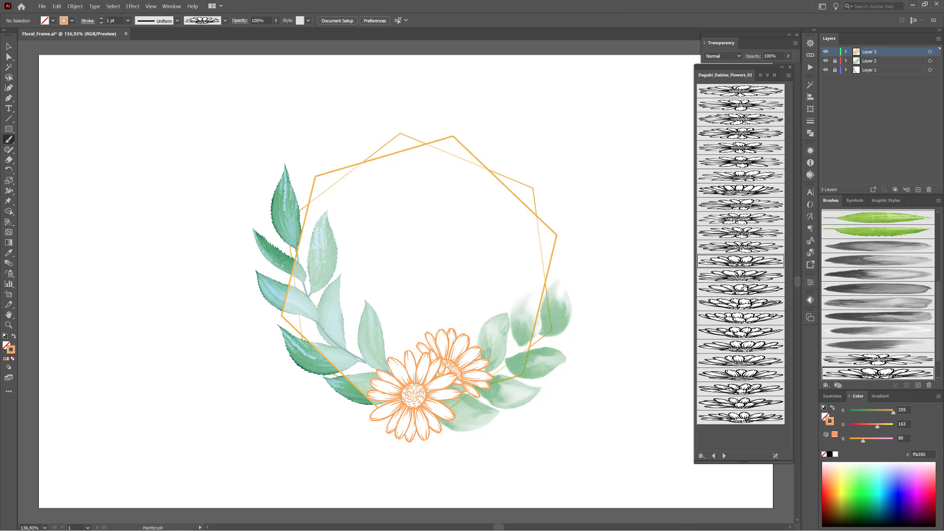
click(740, 346)
mouse_move(442, 425)
mouse_down()
mouse_move(470, 430)
mouse_move(485, 387)
mouse_move(477, 428)
mouse_up()
Shift the upper-right daisy slightly to the right and bring the large daisy to the top of Layer 3's stack.
click(846, 52)
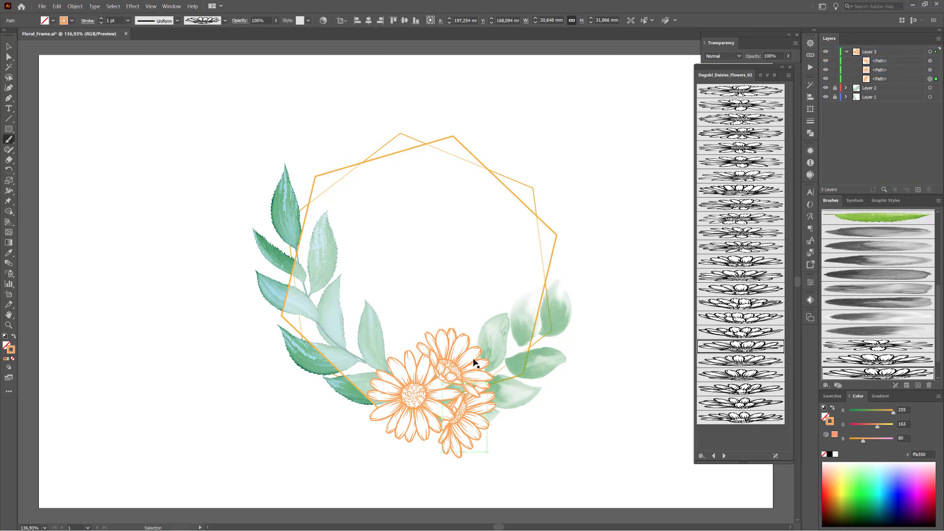
drag(473, 360, 478, 362)
drag(891, 71, 894, 57)
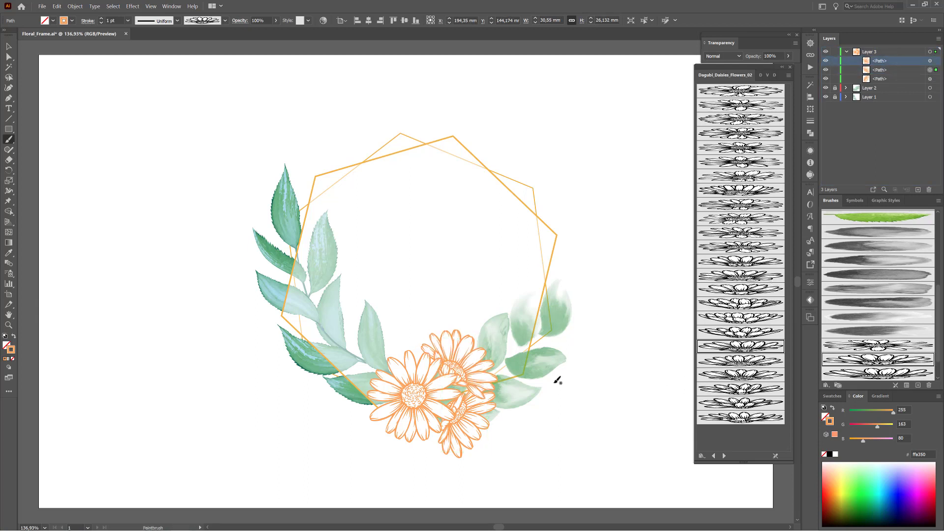
Apply a different daisy brush from the library to the lower-right daisy and shift the large daisy slightly left.
ctrl+click(469, 432)
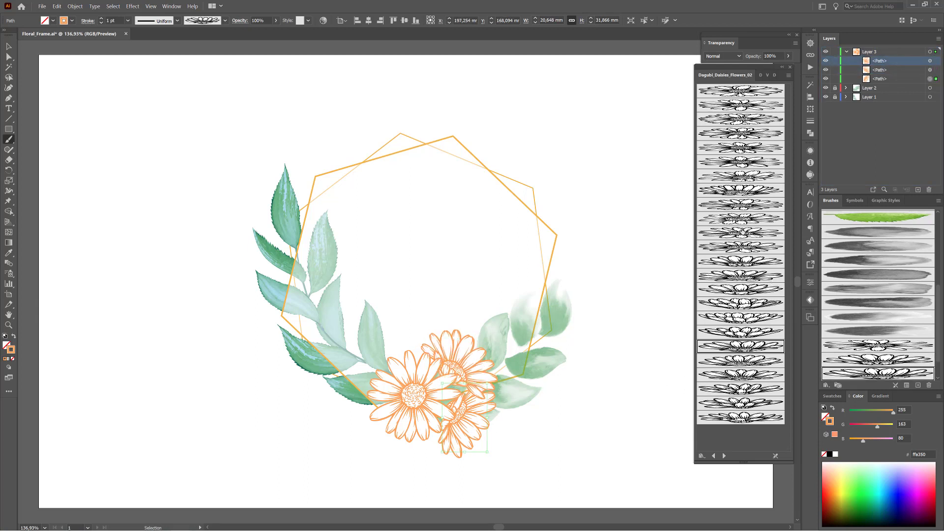
click(744, 178)
drag(467, 427, 467, 427)
drag(404, 395, 400, 392)
ctrl+click(643, 400)
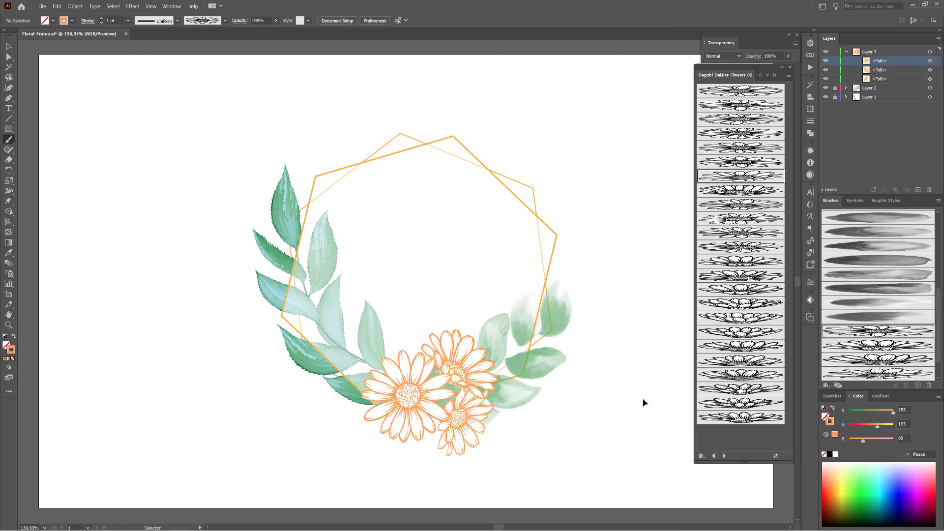
Load the Dagubi_Magnolia_Leaves brush library and choose a plain leaf-outline brush.
click(724, 456)
click(724, 456)
click(827, 385)
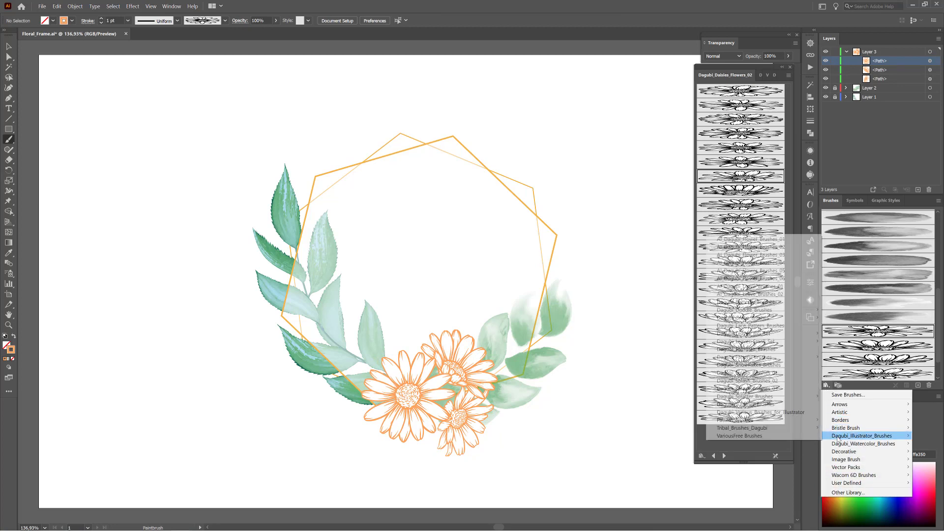
mouse_move(862, 436)
mouse_move(762, 310)
mouse_move(856, 365)
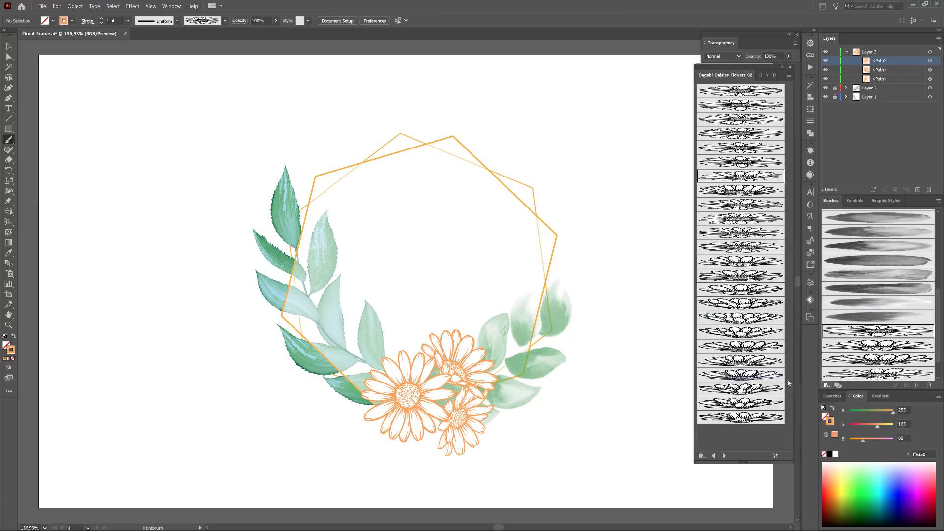
click(772, 381)
click(751, 178)
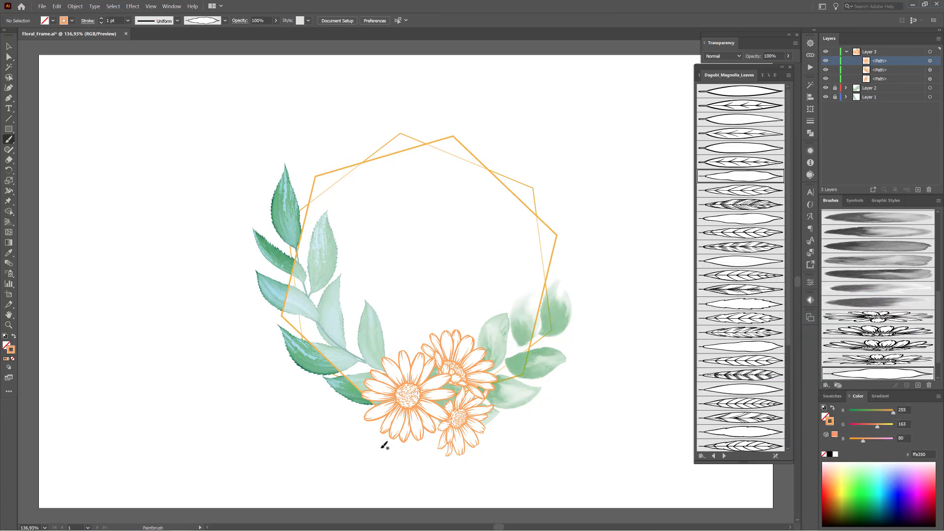
Paint outlined leaves behind the daisies: three along the upper edge of the bouquet, two to the right and one at the lower right.
drag(401, 347, 381, 321)
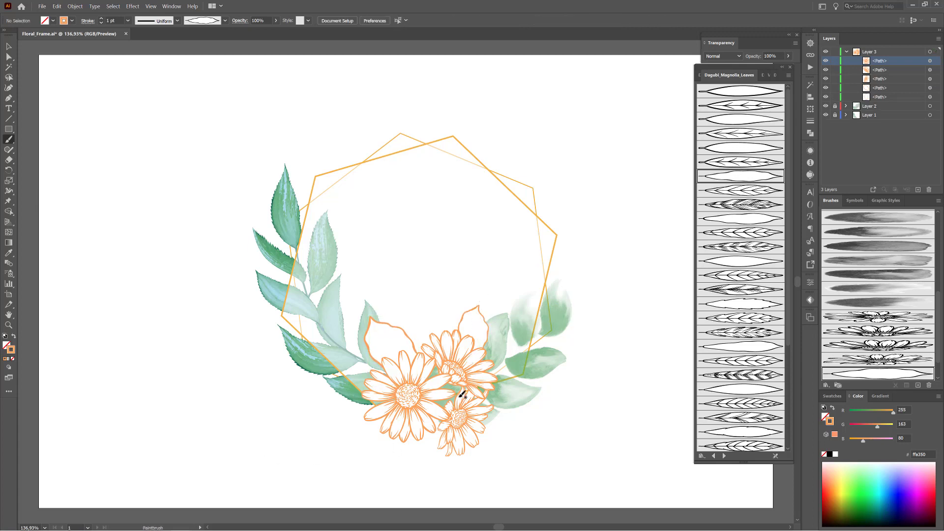
drag(520, 345, 517, 348)
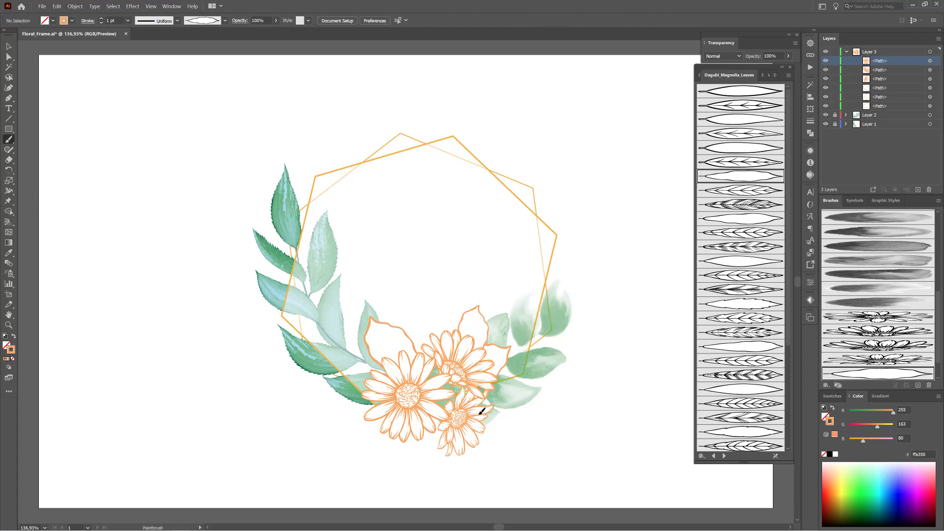
mouse_move(481, 411)
mouse_down()
mouse_move(517, 434)
mouse_move(495, 416)
mouse_up()
ctrl+click(579, 437)
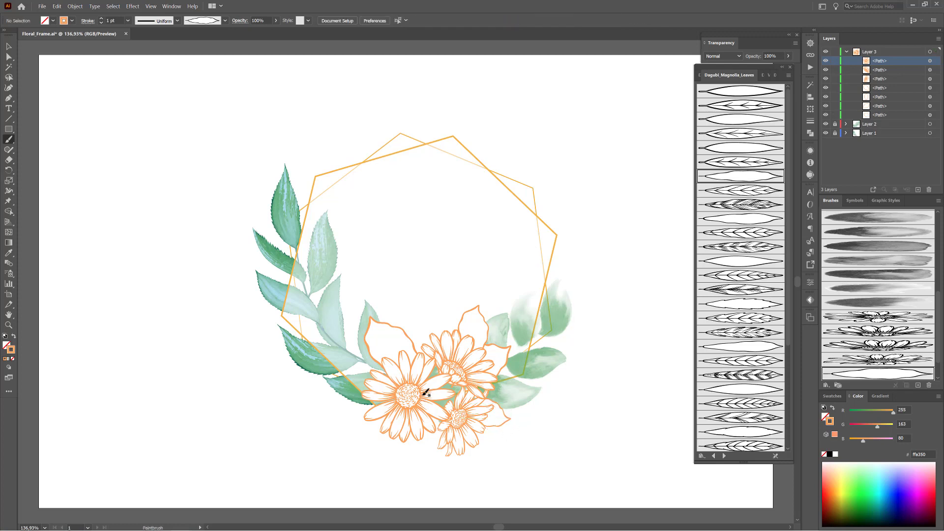
drag(429, 319, 417, 347)
drag(490, 394, 493, 394)
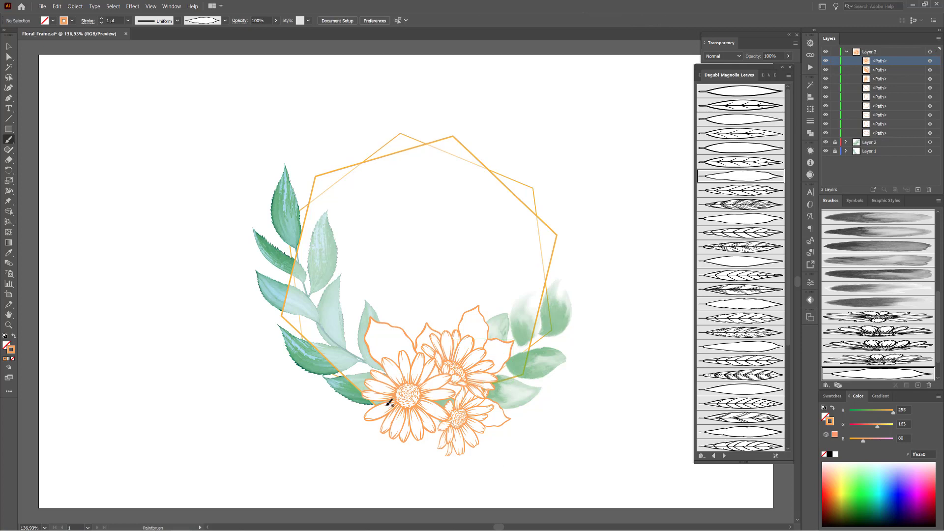
Paint one outlined leaf at the large daisy's lower left and one below between the two lower daisies.
mouse_move(384, 398)
mouse_down()
mouse_move(359, 436)
mouse_move(358, 418)
mouse_up()
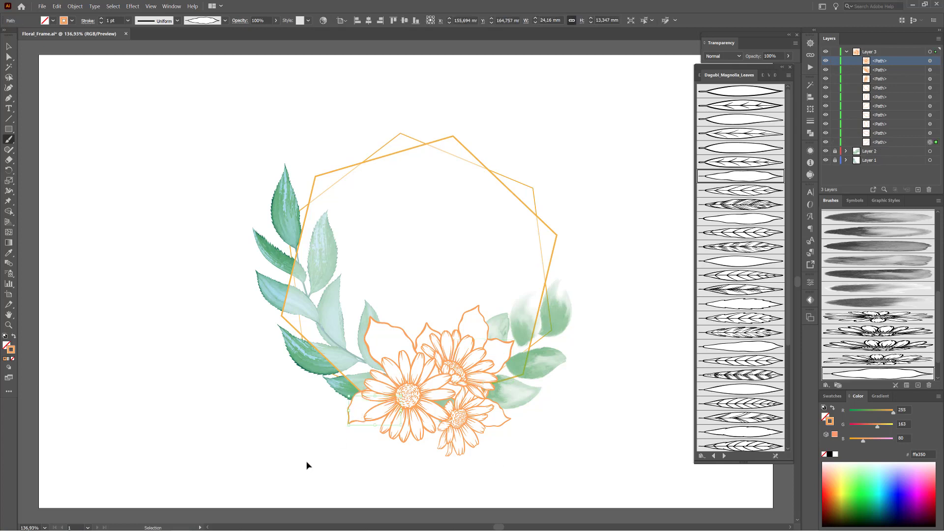
drag(440, 433, 428, 447)
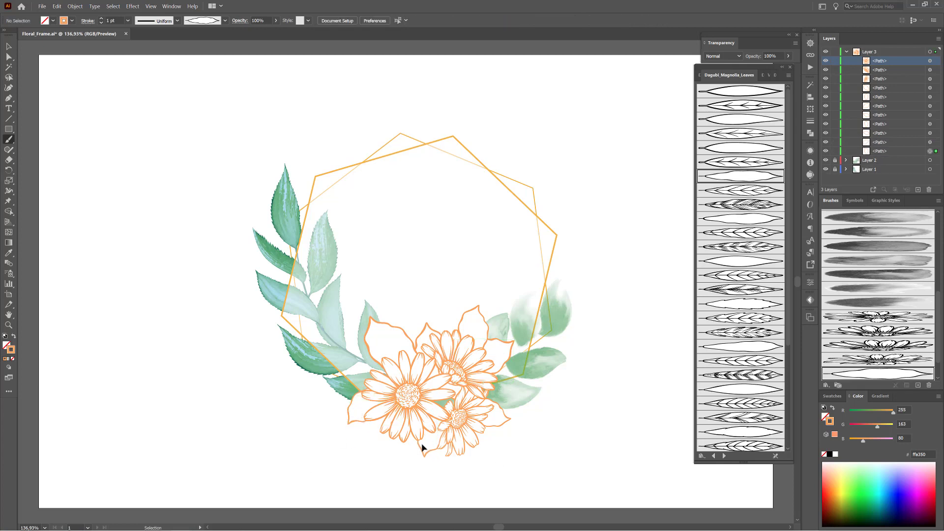
drag(415, 390, 483, 398)
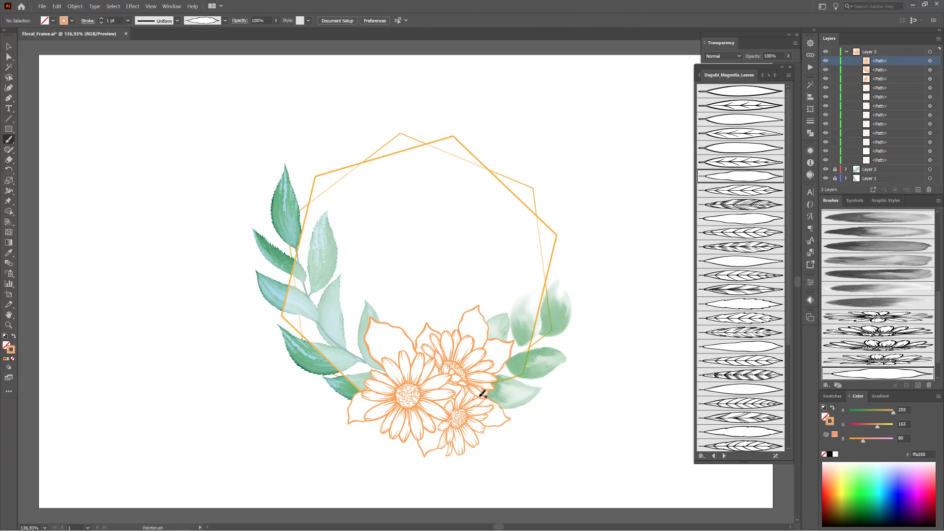
key(ctrl+z)
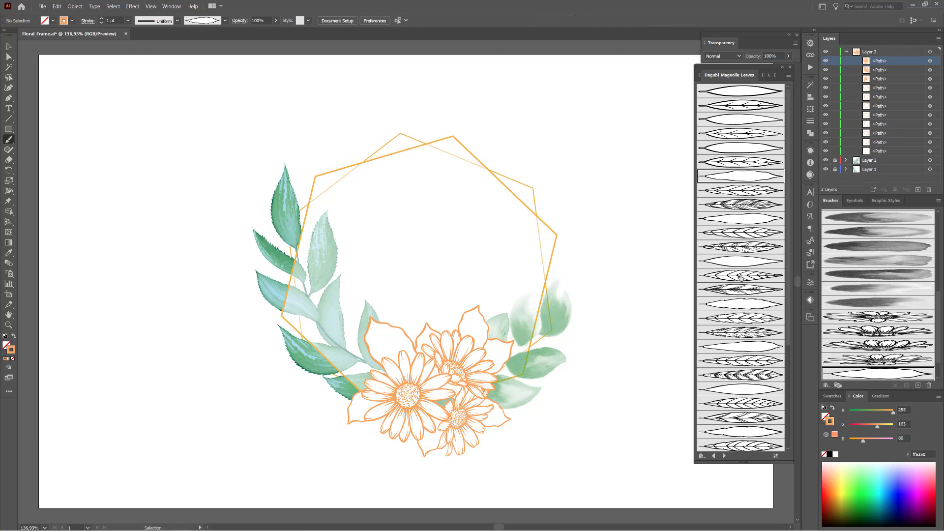
With another plain leaf-outline brush, add a leaf on each side of the bouquet and shift the leaf above the upper-right daisy slightly.
click(741, 303)
drag(369, 370, 351, 371)
drag(413, 360, 414, 325)
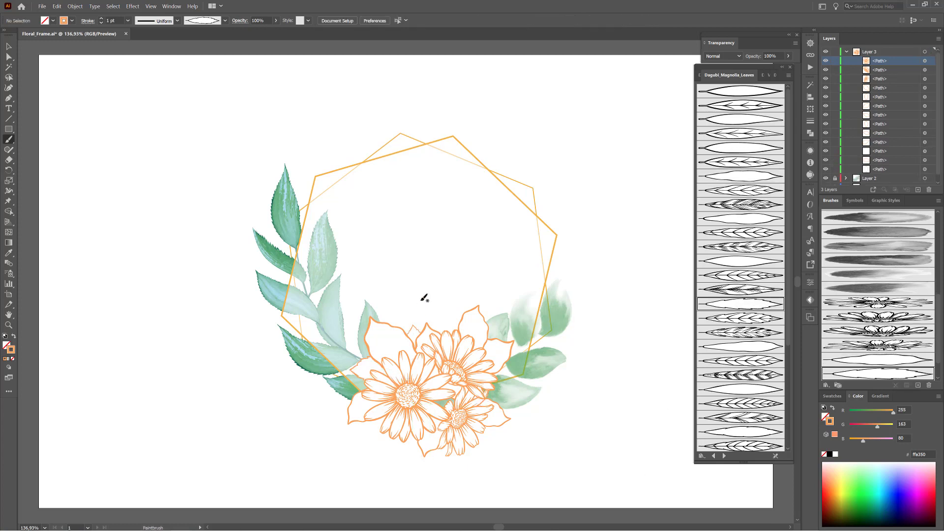
key(ctrl+z)
drag(493, 390, 526, 381)
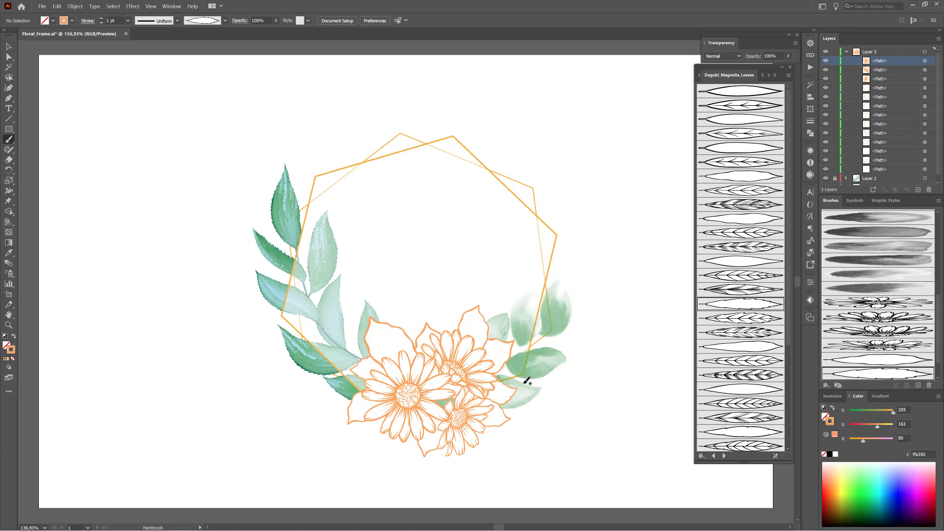
ctrl+click(468, 320)
Expand the appearance of all daisies and leaves on Layer 3.
click(925, 51)
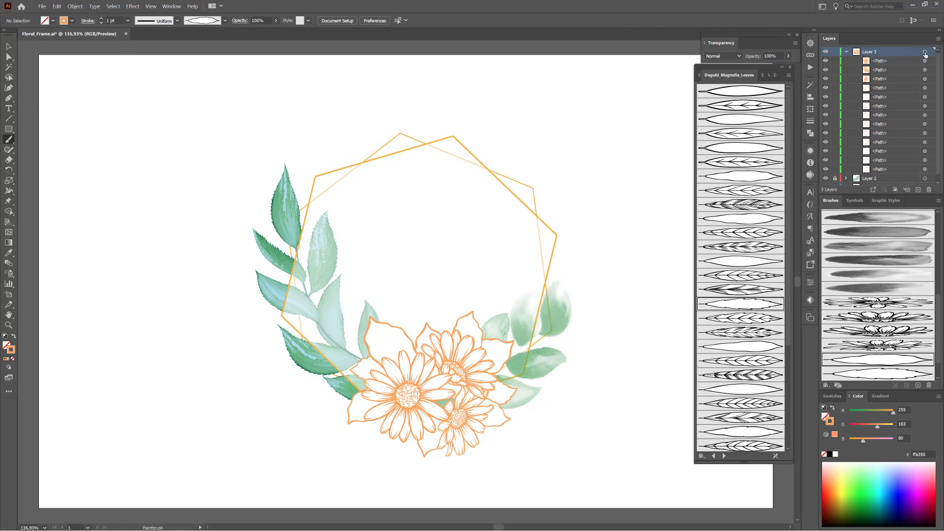
click(75, 6)
click(84, 97)
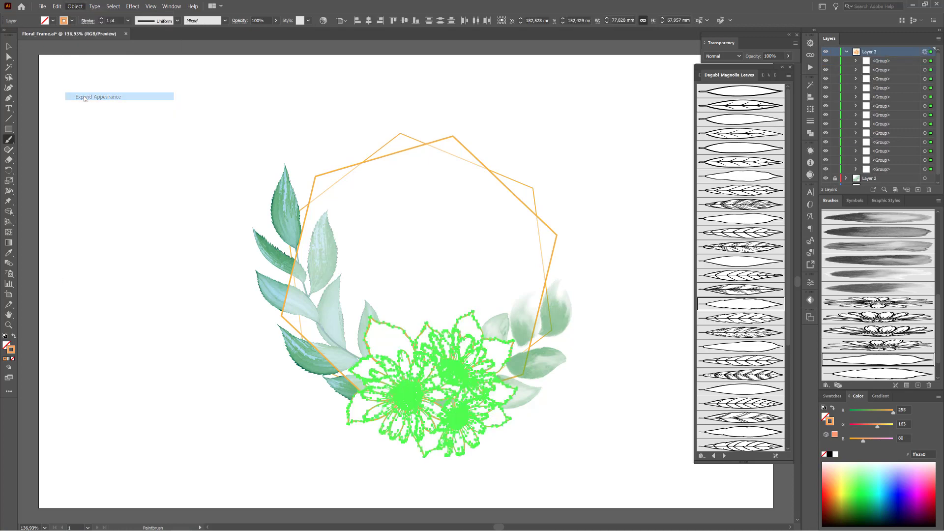
click(847, 51)
click(846, 52)
Select all orange outline fills with the Magic Wand, using a Fill Color tolerance of 0.
drag(464, 377, 634, 387)
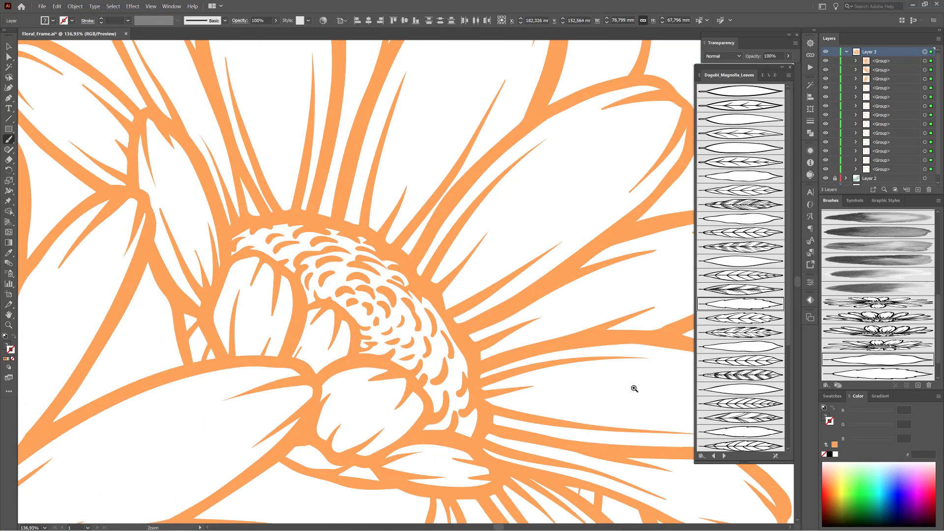
click(8, 67)
click(810, 86)
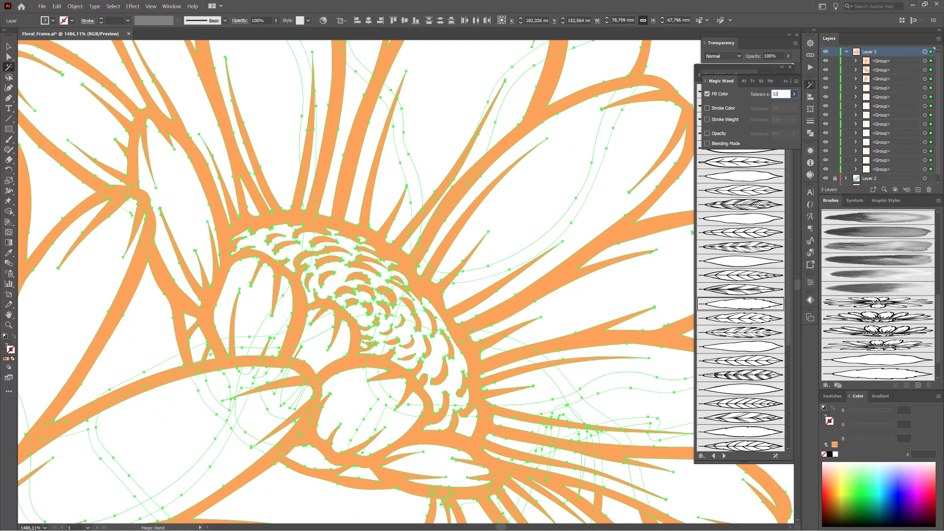
click(553, 79)
drag(548, 222, 458, 216)
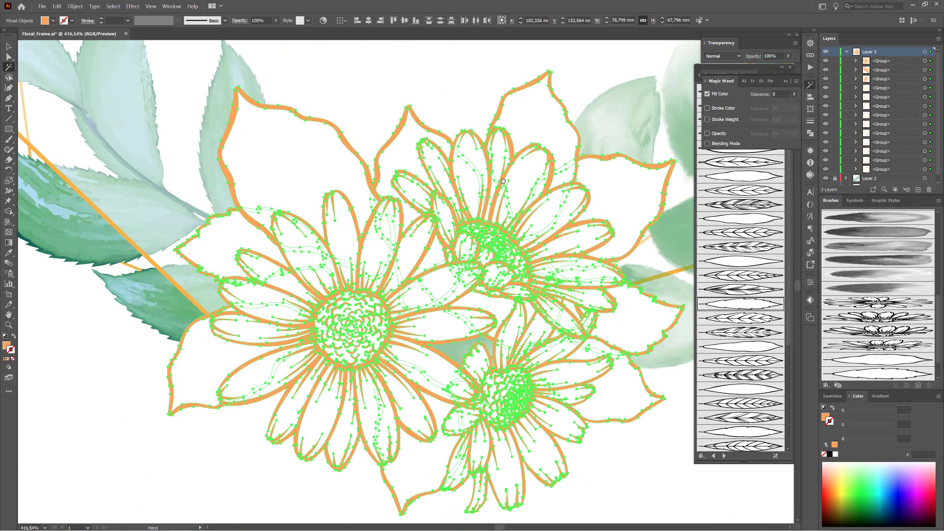
Load the Metals gradient swatch library and place it beside the artwork.
click(53, 21)
click(7, 75)
mouse_move(39, 156)
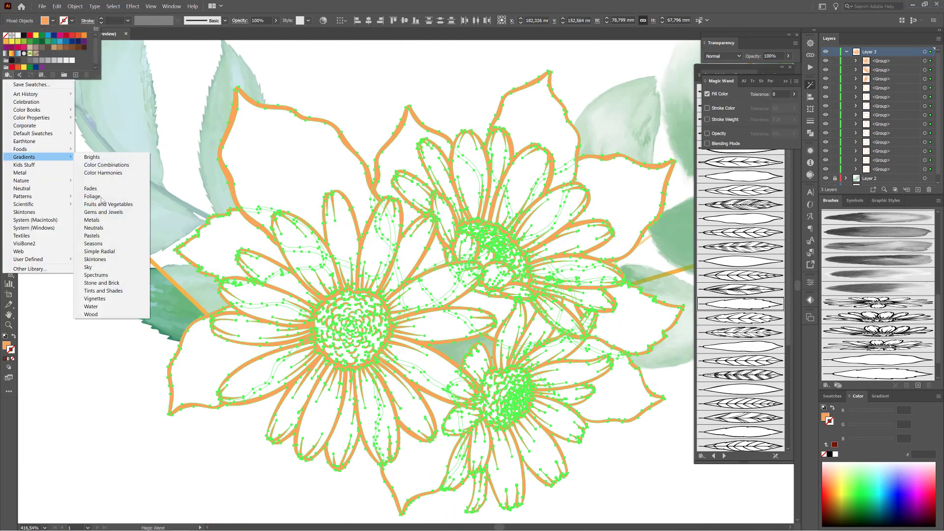
click(108, 220)
drag(508, 258, 638, 60)
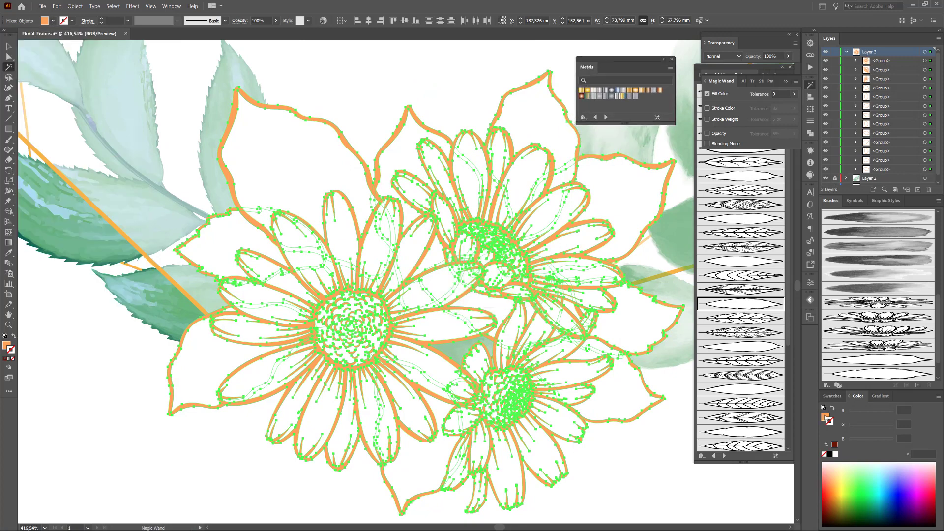
Fill the selected flower and leaf outlines with the Dull Brass gradient and hide the selection edges.
click(647, 91)
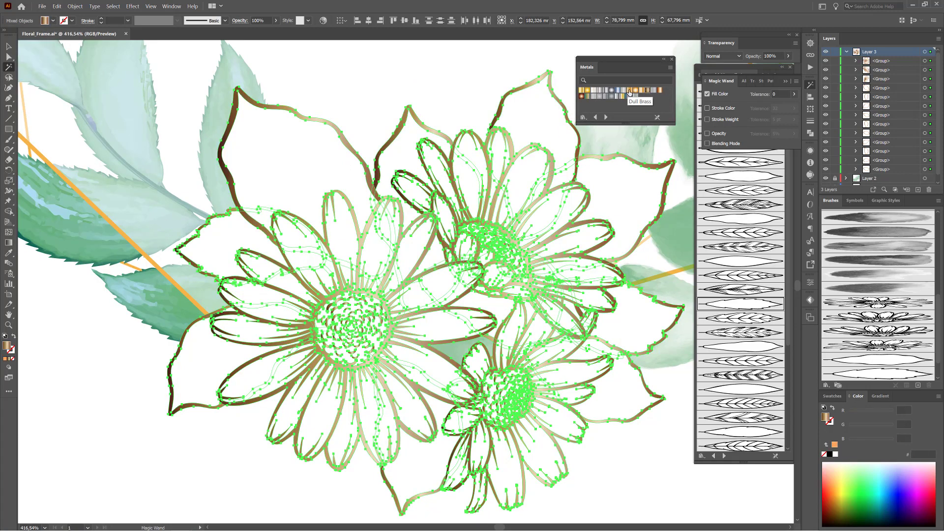
click(629, 90)
click(150, 6)
click(167, 150)
scroll(505, 295, down, 10)
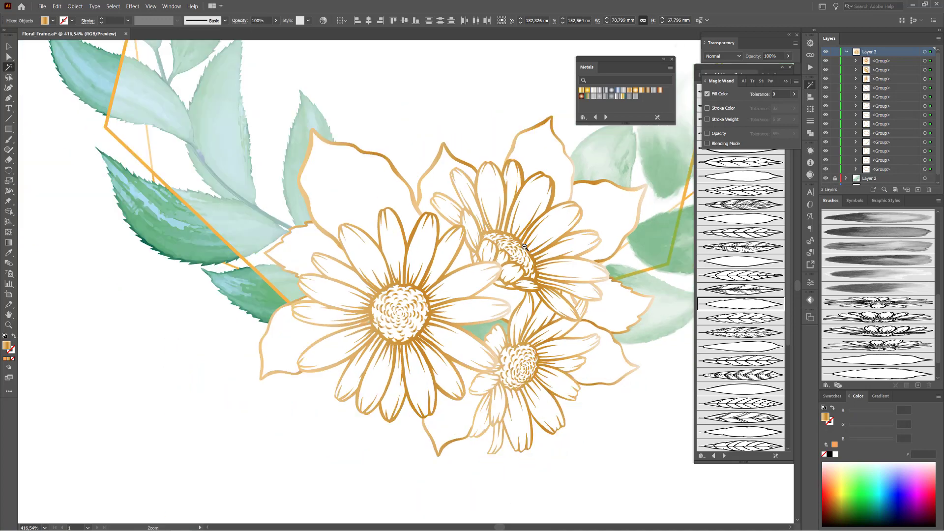
scroll(505, 289, up, 1)
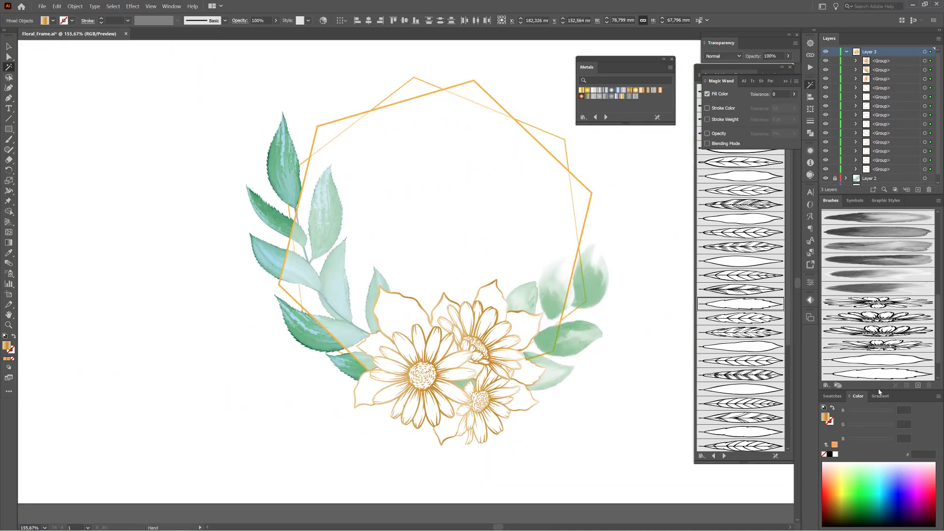
Recolor the gradient's end stop to R 242, G 202, B 145 and its second stop to R 246, G 210, B 129, then deselect.
click(881, 396)
click(928, 502)
double_click(927, 502)
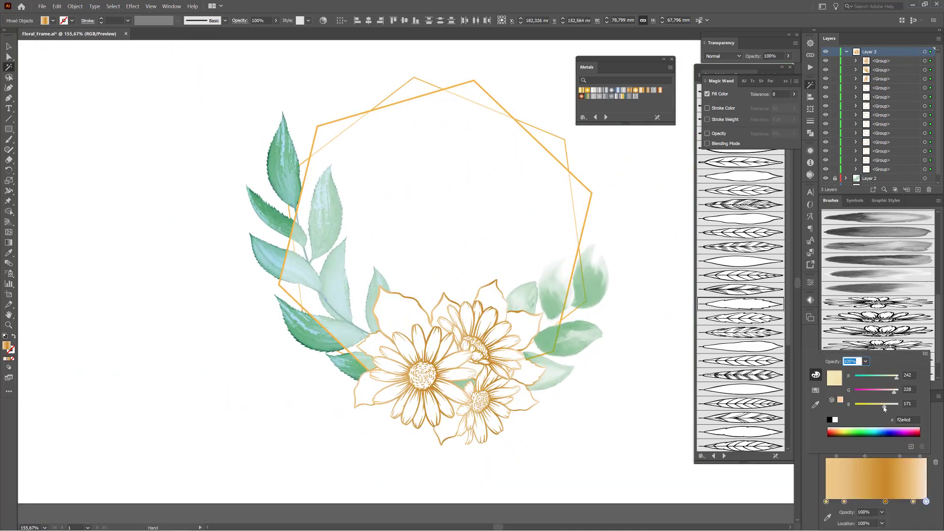
drag(894, 394, 891, 395)
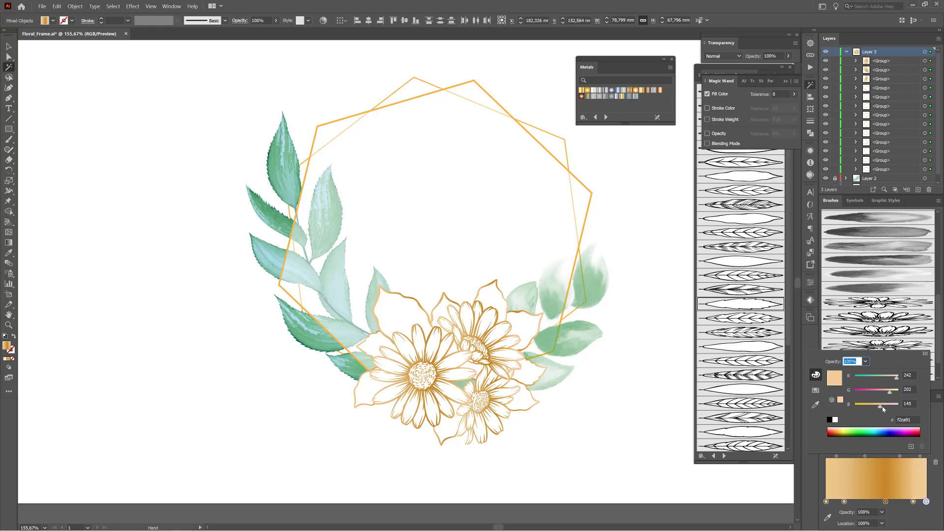
double_click(845, 502)
drag(888, 394, 893, 394)
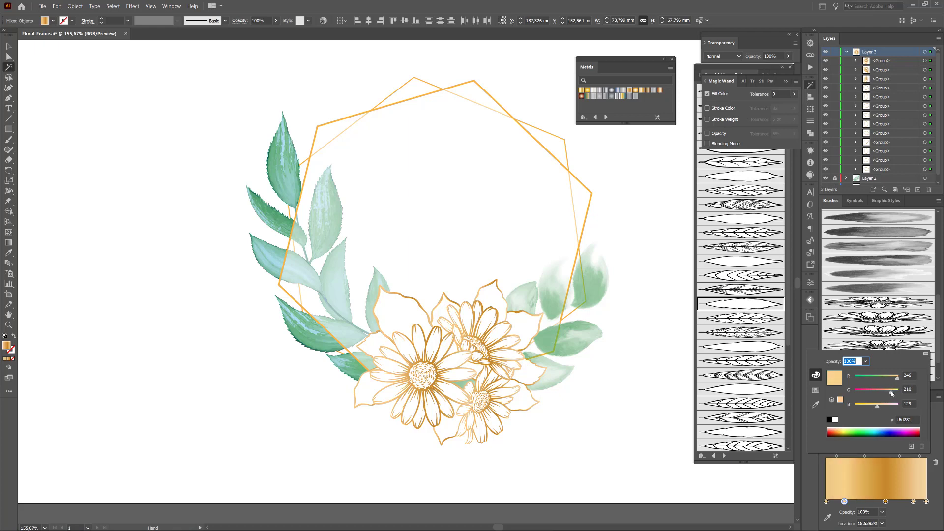
click(674, 460)
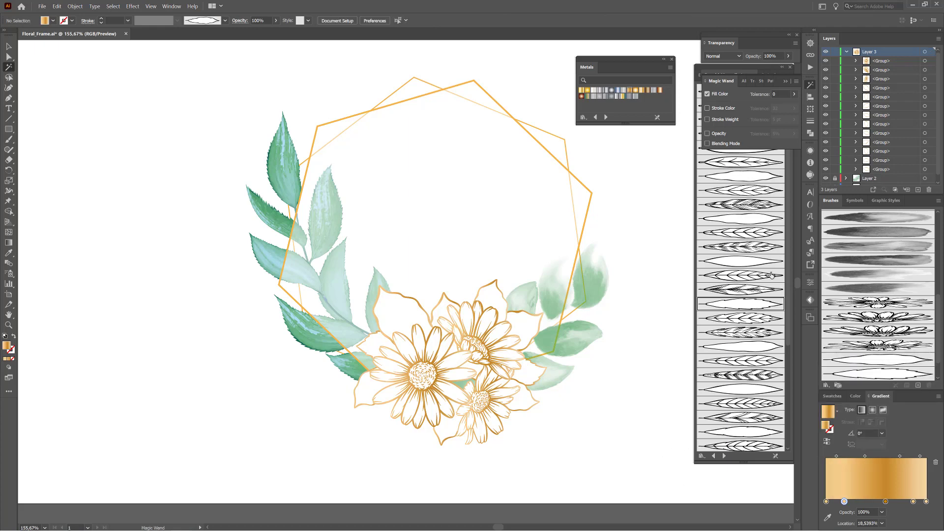
Lock Layer 3, unlock Layer 1 and expand Layer 1's contents.
click(847, 52)
click(836, 52)
click(835, 70)
click(846, 70)
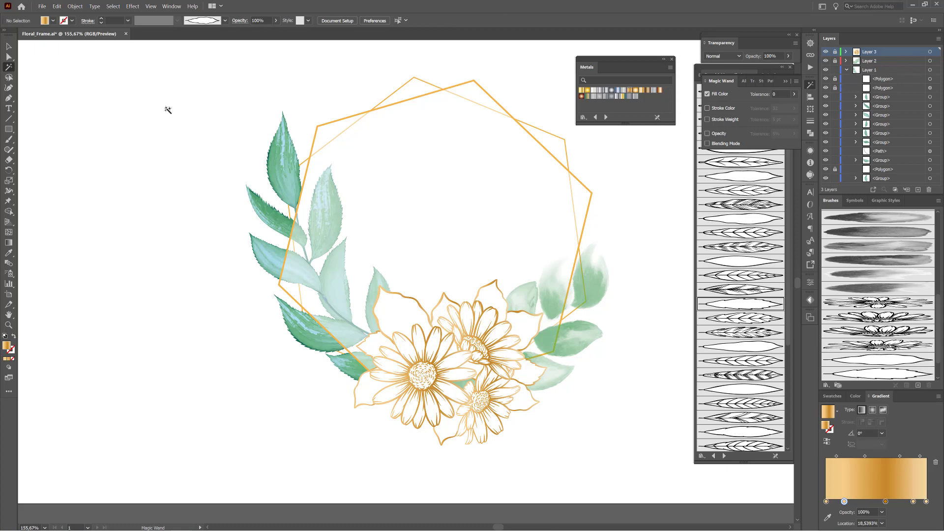
Select the frame polygons and apply the first gold gradient from the Metals library to their strokes.
click(8, 47)
click(459, 135)
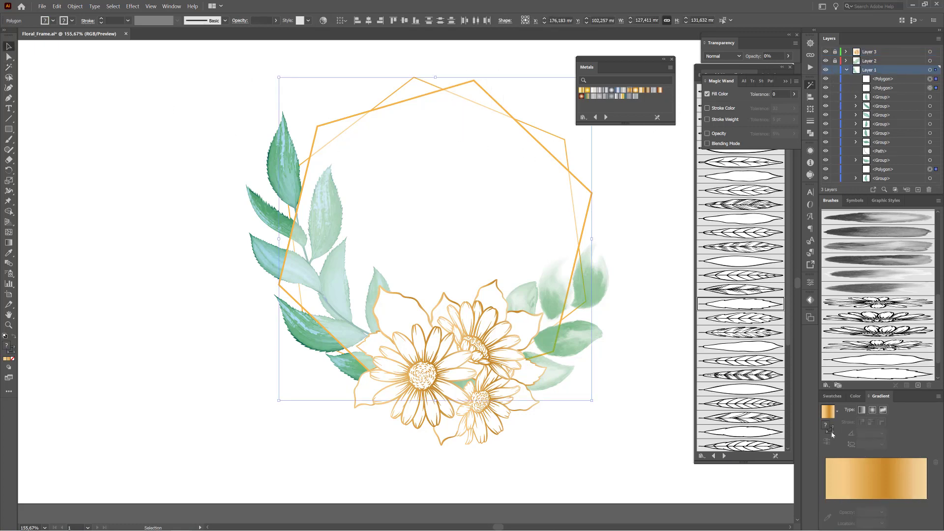
click(629, 91)
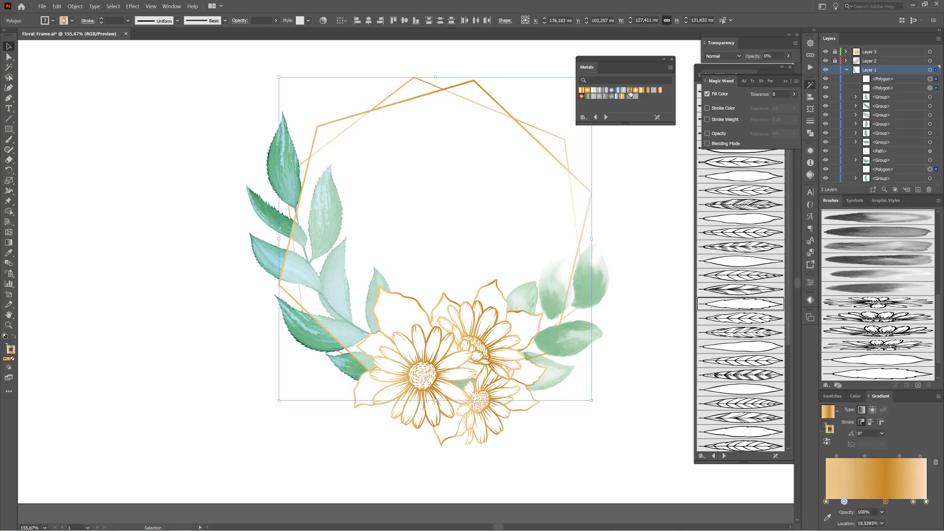
click(659, 93)
click(581, 91)
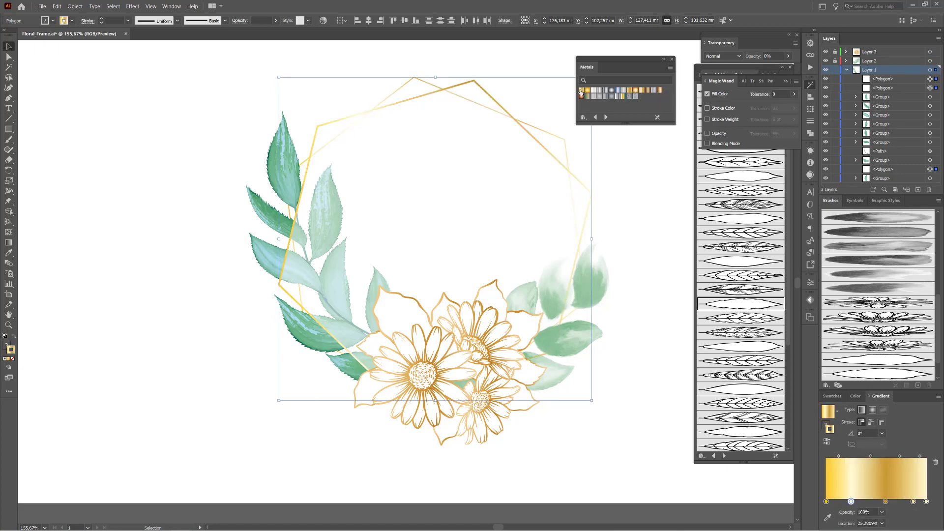
Set the selected polygons' stroke gradient angle to -45°, give the lowest polygon in Layer 1 an angle of -60°, and deselect.
click(881, 434)
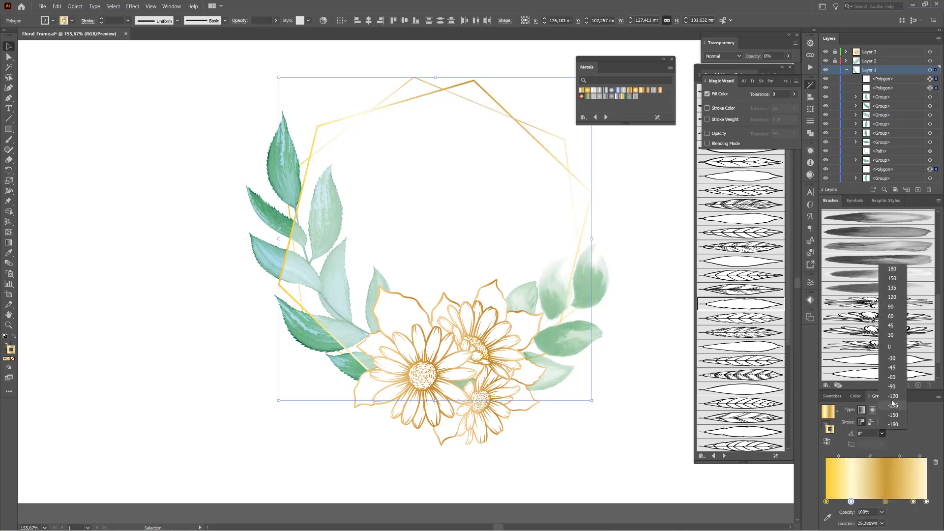
click(892, 369)
click(931, 169)
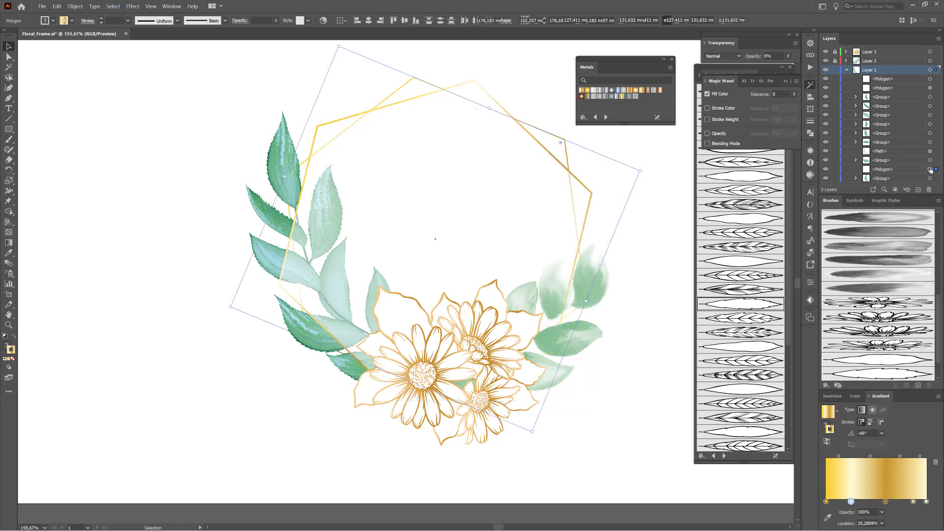
click(882, 468)
click(898, 413)
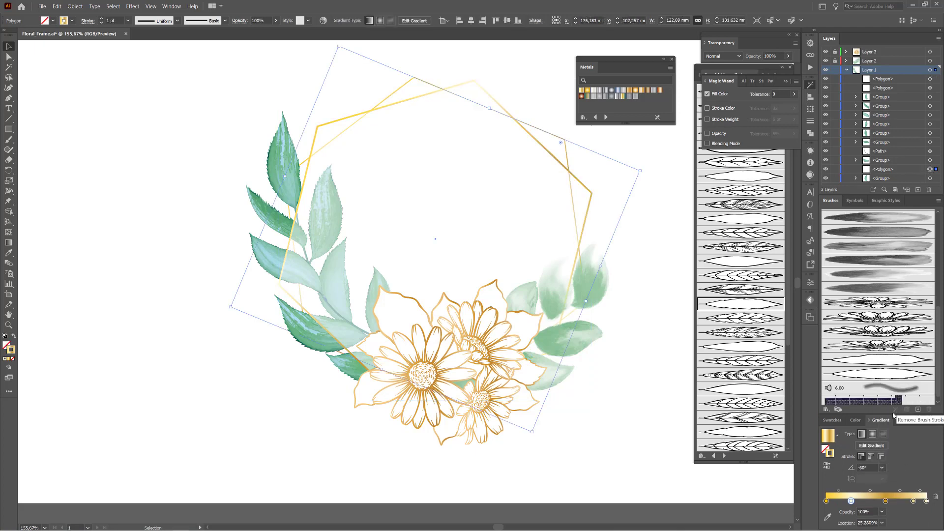
click(666, 437)
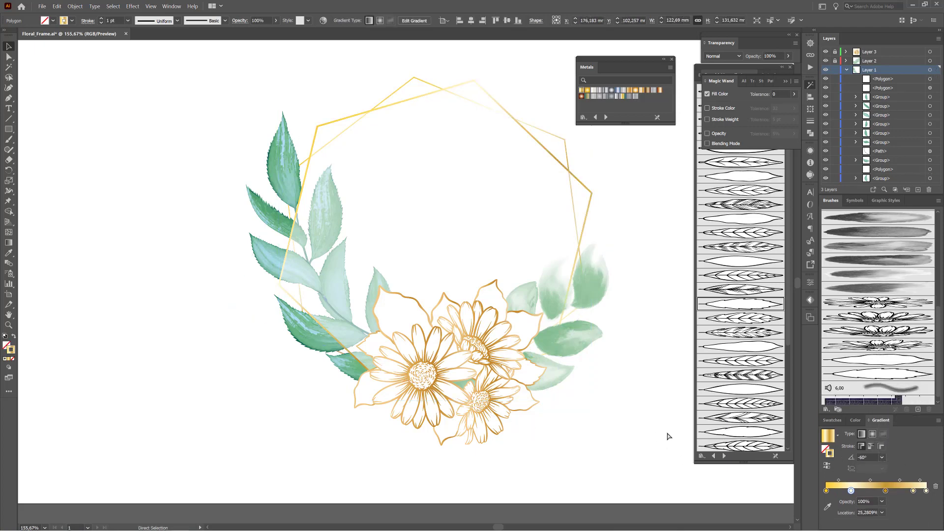
Collapse and lock Layer 1, then create a new layer directly beneath Layer 3.
click(847, 71)
click(835, 70)
click(879, 53)
ctrl+alt+click(918, 190)
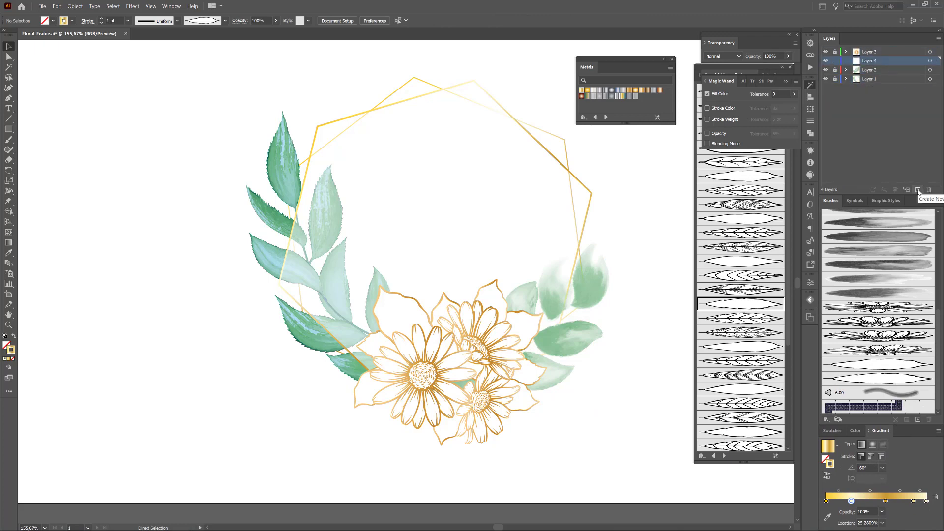
Pick a fine splatter brush from the watercolor splatter library and move the new Layer 4 above Layer 3.
click(838, 419)
click(682, 340)
drag(790, 137, 791, 422)
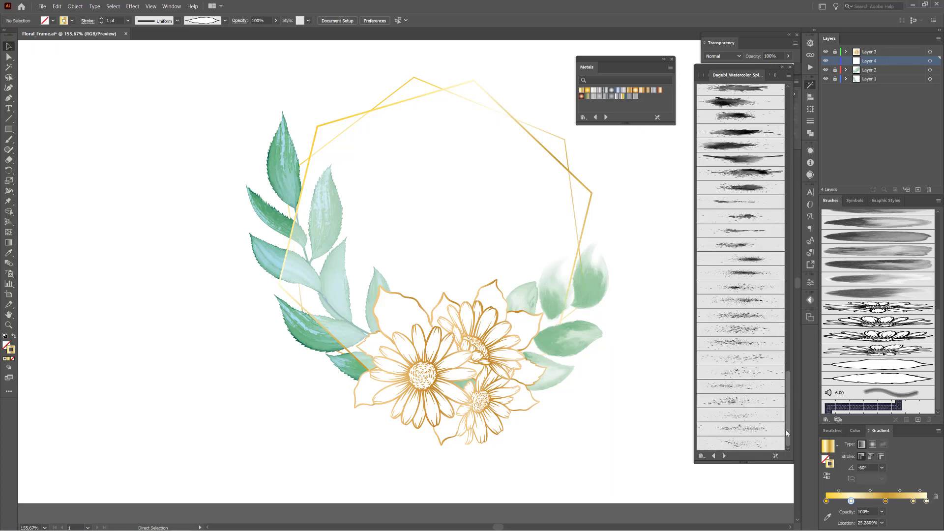
click(756, 374)
drag(847, 61, 851, 48)
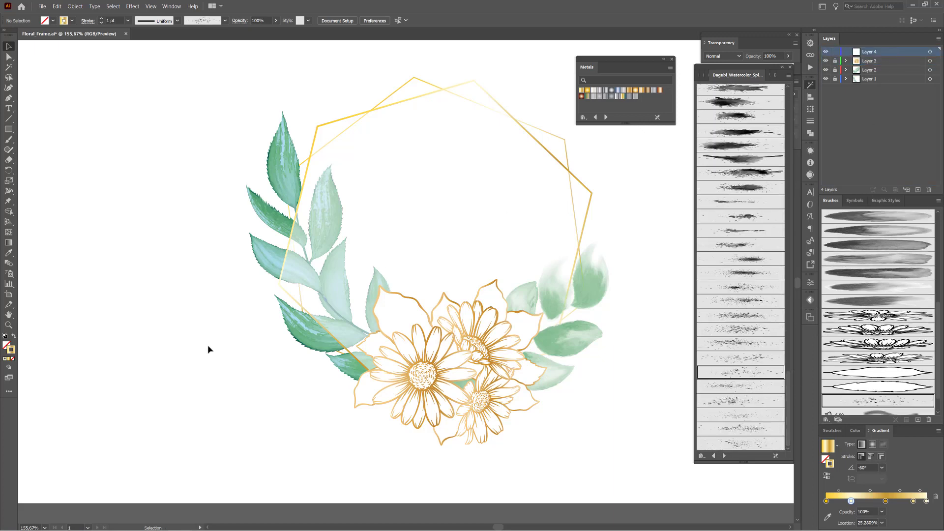
Paint a 1 pt splatter stroke over the lower left leaves, recolor it with a light orange swatch, shift it down and deselect.
click(850, 430)
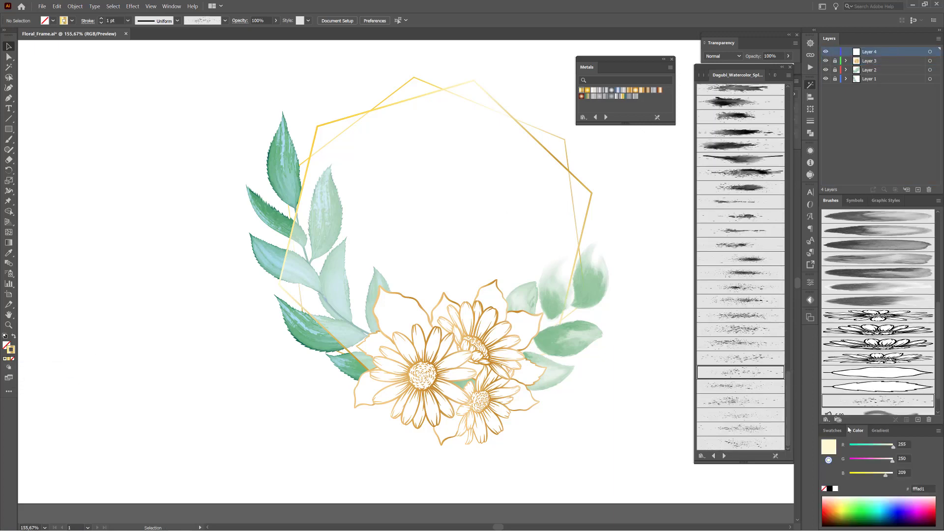
click(837, 503)
click(9, 140)
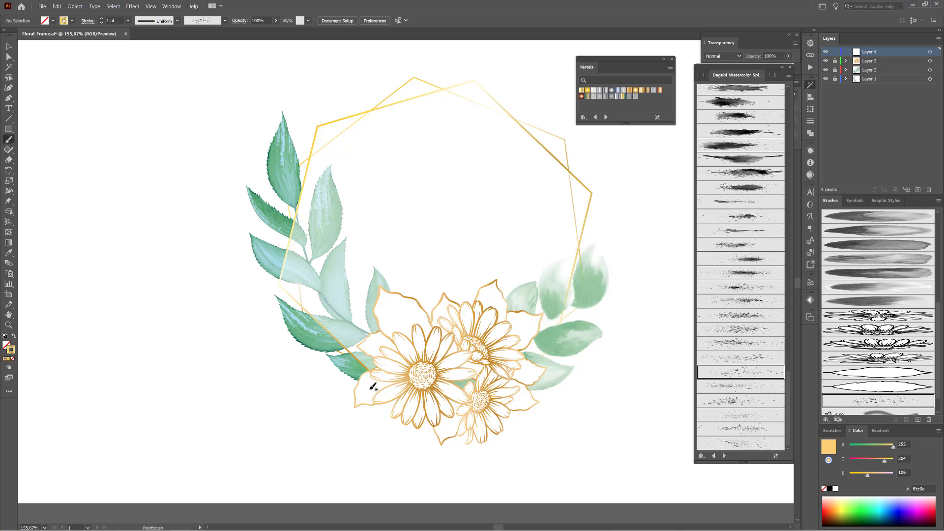
drag(370, 392, 298, 230)
click(832, 430)
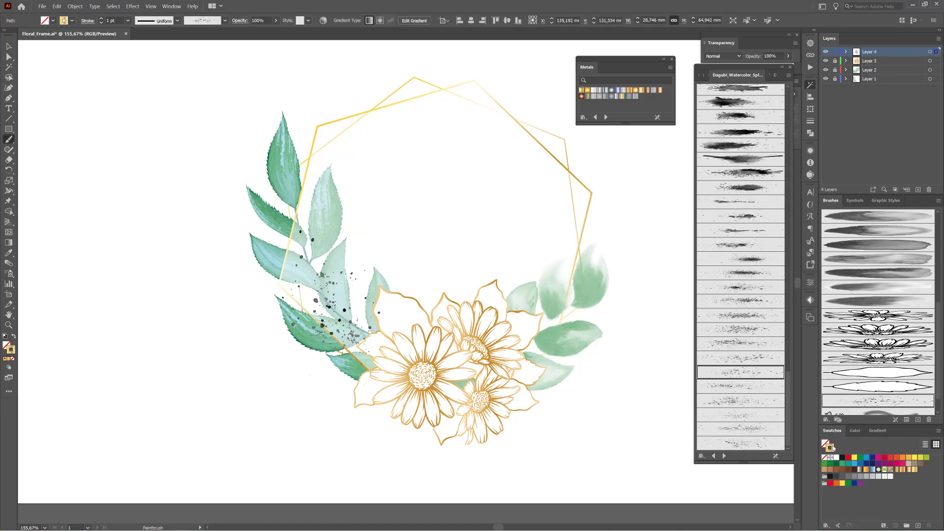
click(908, 458)
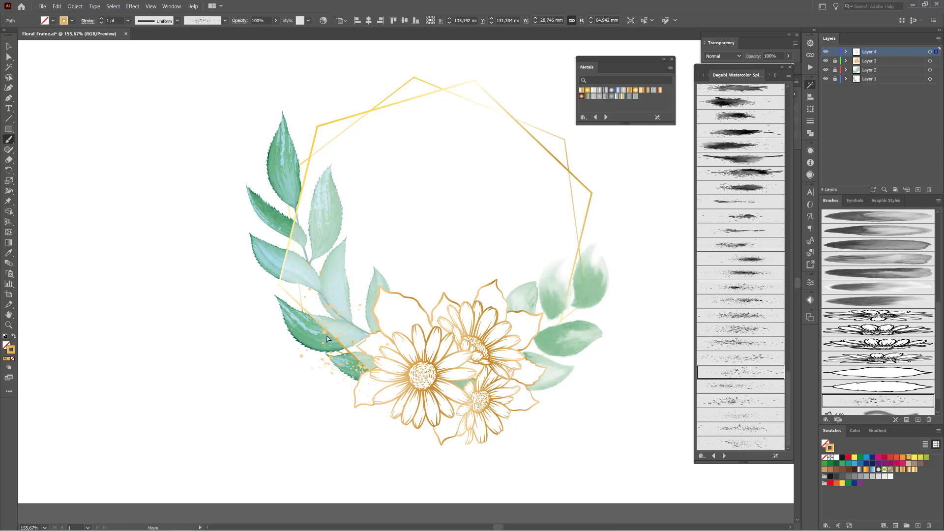
key(ctrl+shift+a)
Lock Layer 4, toggle Layer 2's visibility to check its artwork, then unlock Layer 2 and expand its contents.
click(827, 70)
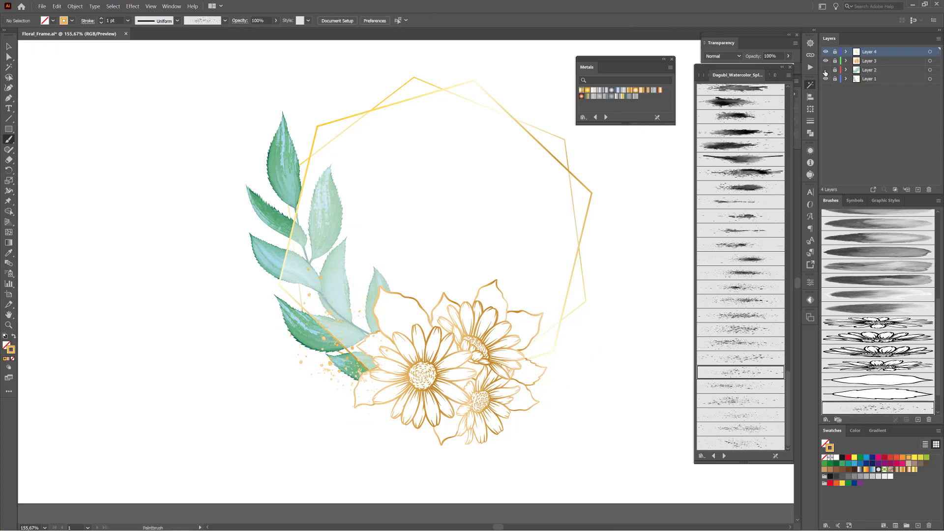
click(827, 70)
click(835, 70)
click(846, 70)
Pick up the upper right leaf wash's stroke settings, choose another Stamps Washes brush and set the stroke weight to 0.75 pt.
ctrl+click(605, 282)
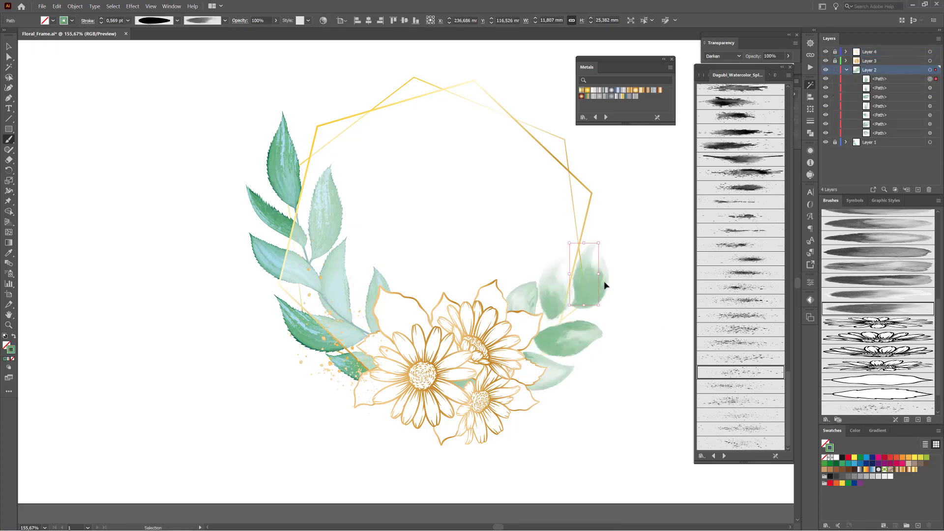
click(709, 76)
click(777, 76)
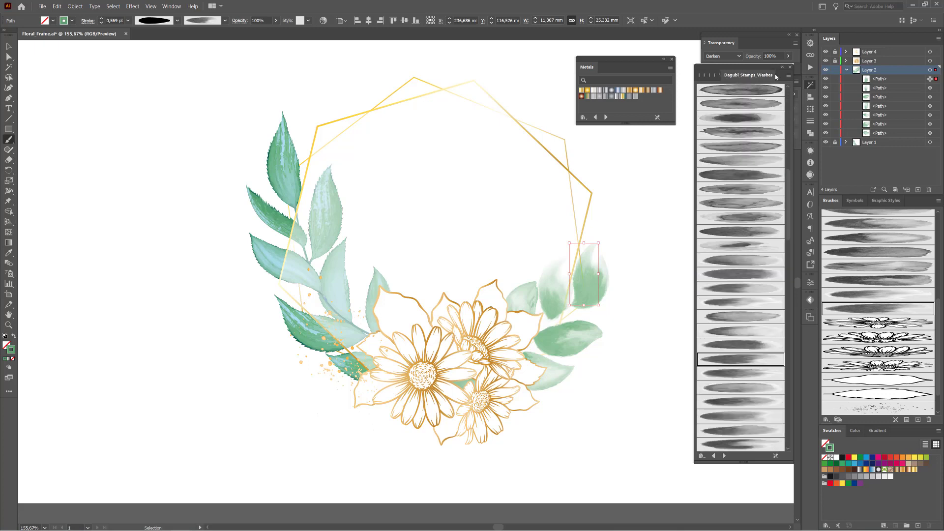
ctrl+click(673, 166)
click(741, 331)
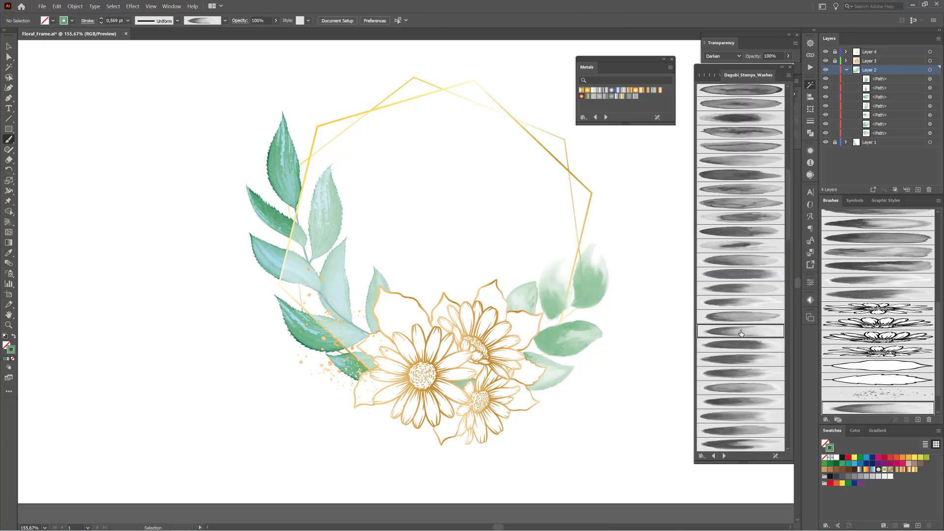
click(128, 21)
click(140, 48)
drag(644, 357, 647, 261)
ctrl+click(656, 300)
key(Delete)
Paint a wash stroke across the right leaf beside the daisies and set its color to R 122, G 195, B 130.
click(856, 431)
drag(880, 461, 882, 462)
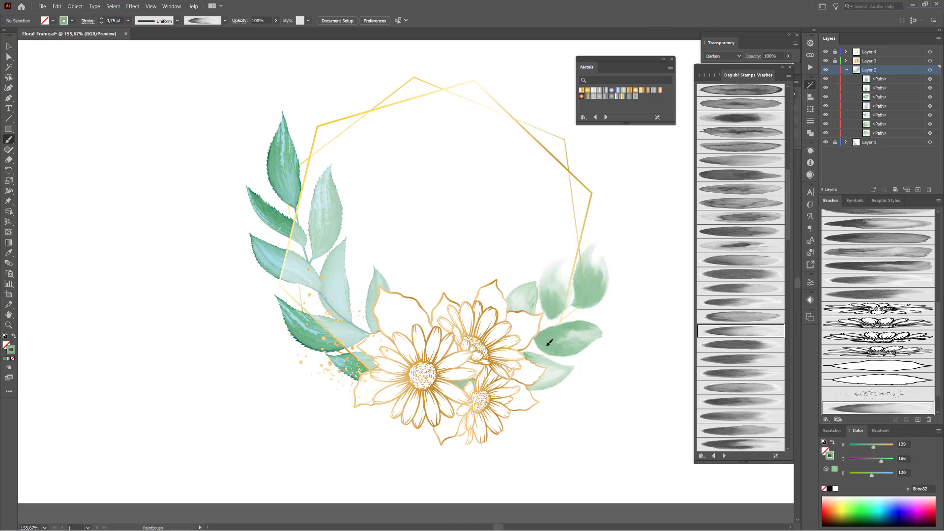
drag(547, 346, 598, 332)
ctrl+click(584, 351)
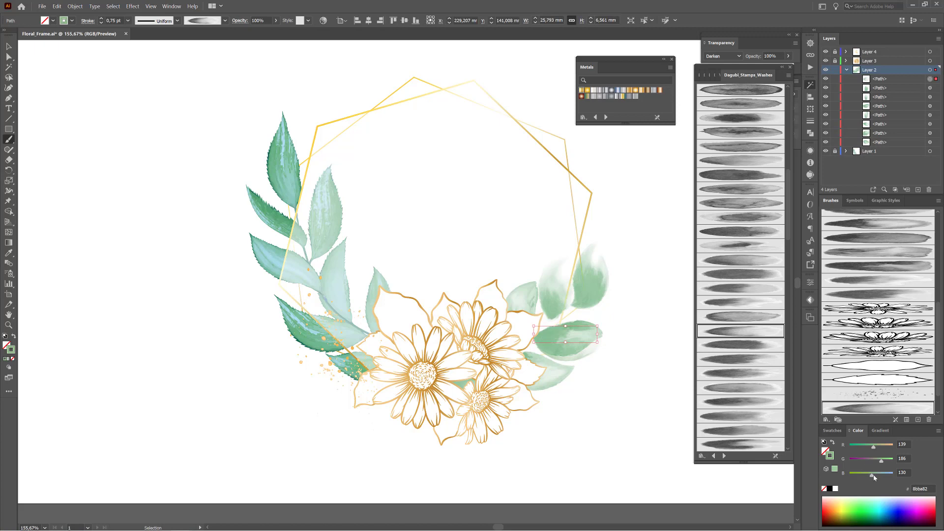
click(694, 431)
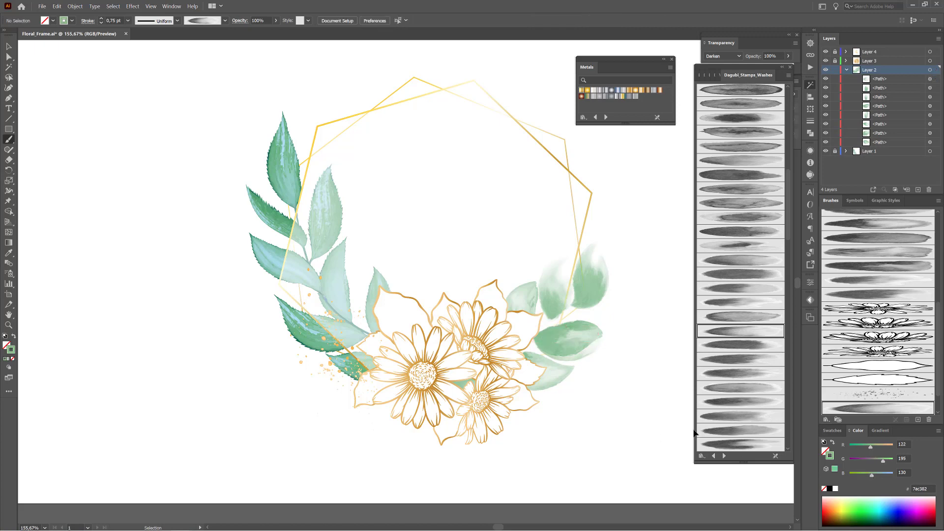
Paint soft wash strokes over the upper right leaf and the small leaf above the daisies with two different wash brushes.
scroll(745, 351, down, 5)
click(743, 189)
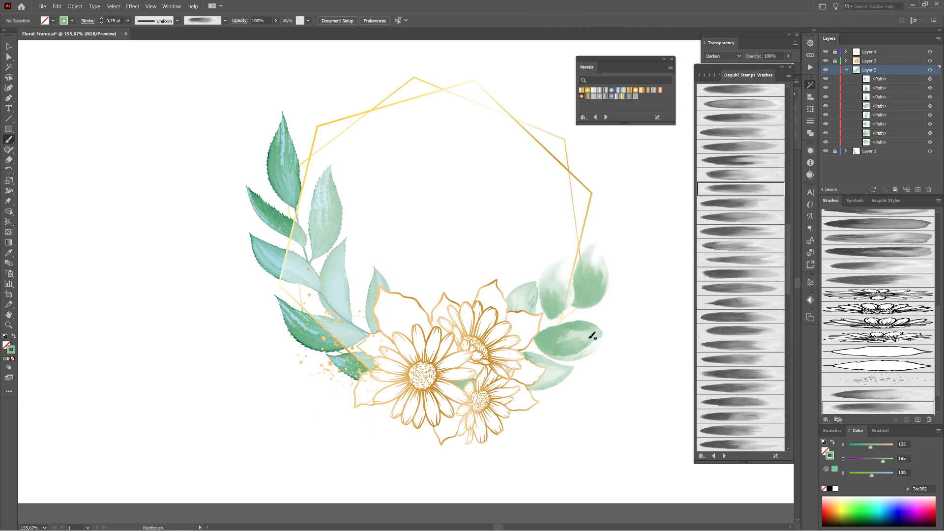
drag(579, 302, 625, 208)
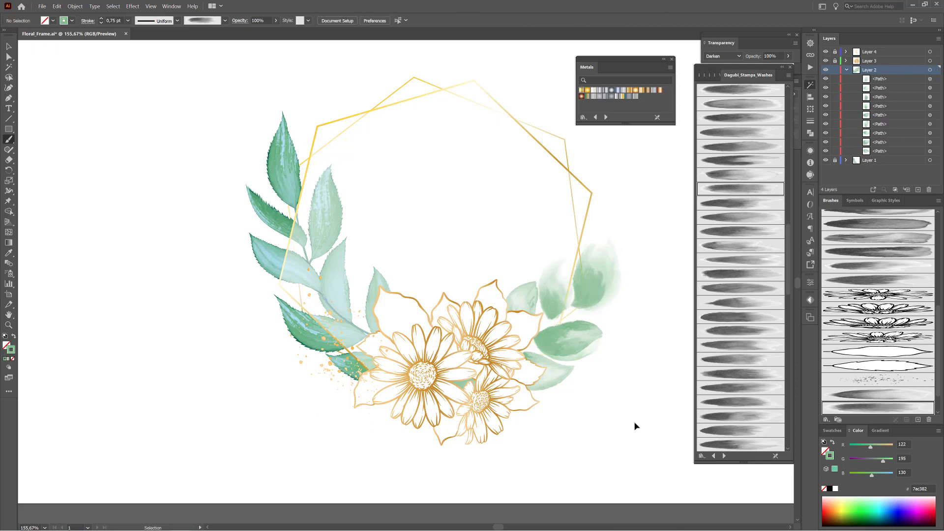
click(757, 377)
drag(524, 322, 543, 277)
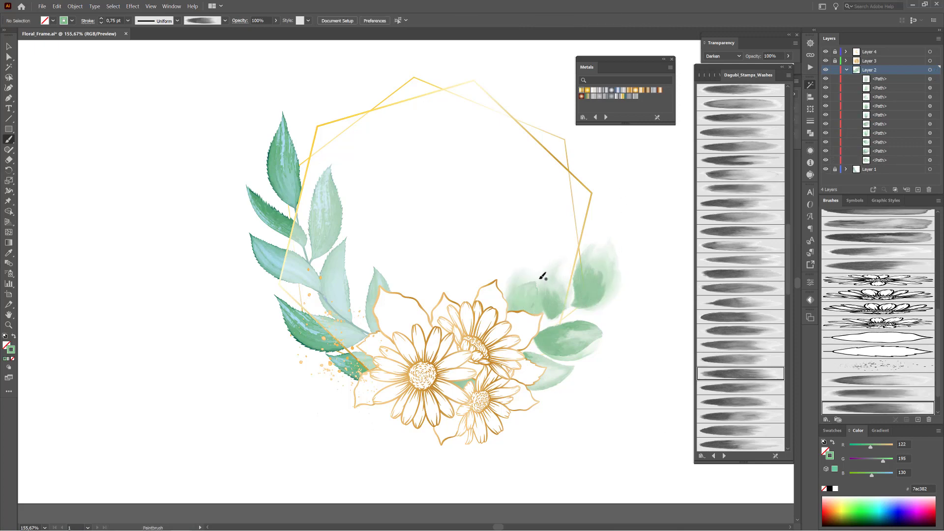
click(752, 402)
drag(543, 329, 593, 294)
click(742, 431)
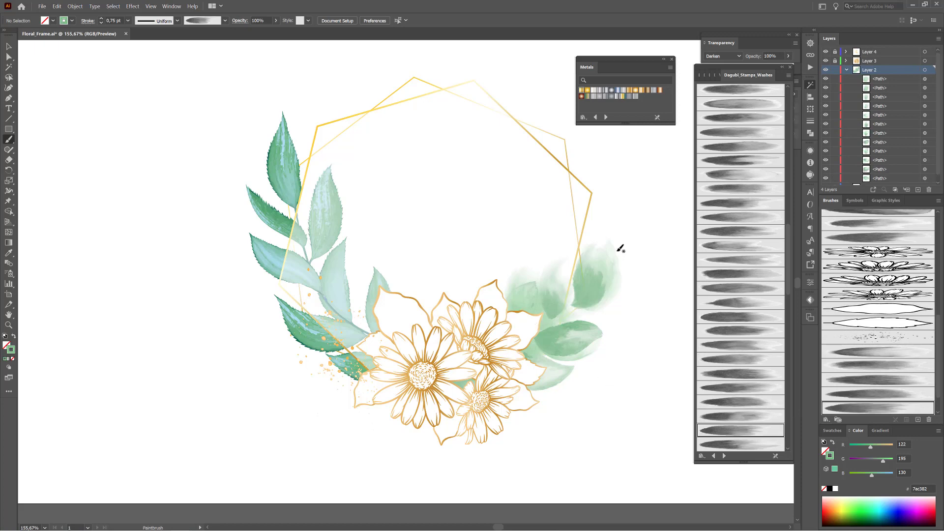
key(ctrl+z)
key(ctrl+z)
key(ctrl+z)
Select the wash stroke over the right leaf, swap its brush for a softer wash from the library and deselect.
ctrl+click(590, 354)
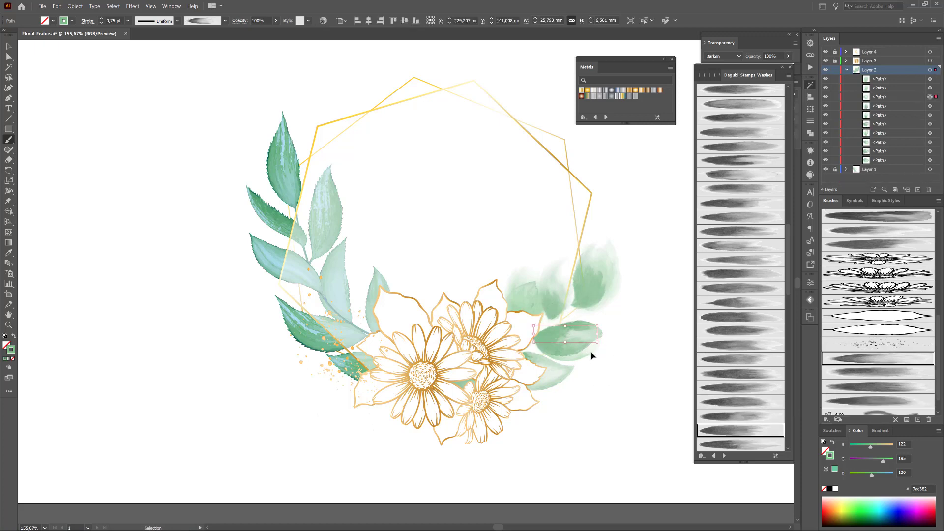
click(747, 432)
scroll(755, 405, down, 1)
click(752, 394)
mouse_move(588, 353)
mouse_down()
mouse_move(599, 359)
mouse_move(583, 352)
mouse_move(592, 348)
mouse_up()
scroll(752, 404, down, 3)
click(744, 437)
ctrl+click(632, 430)
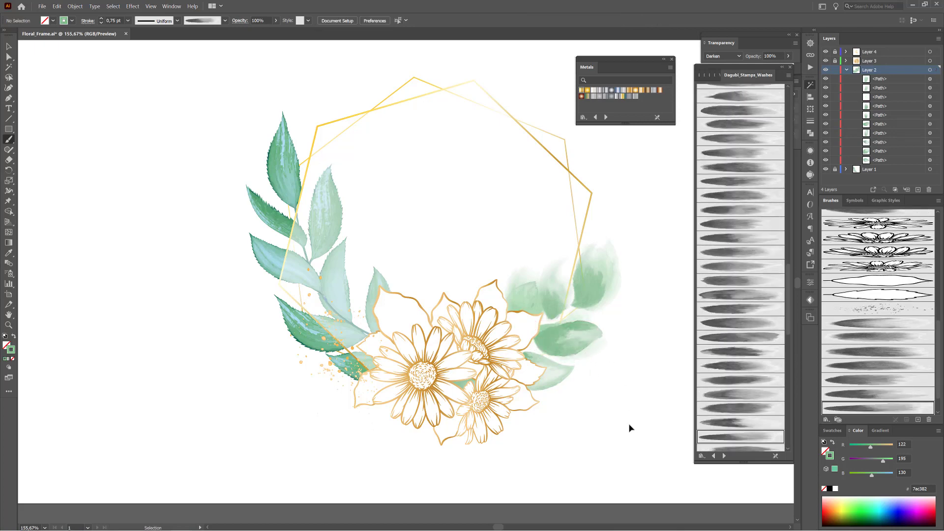
Paint a broad 5 pt background wash behind the daisies, move it down toward them, switch it to another wash brush and deselect.
scroll(755, 400, down, 3)
click(752, 393)
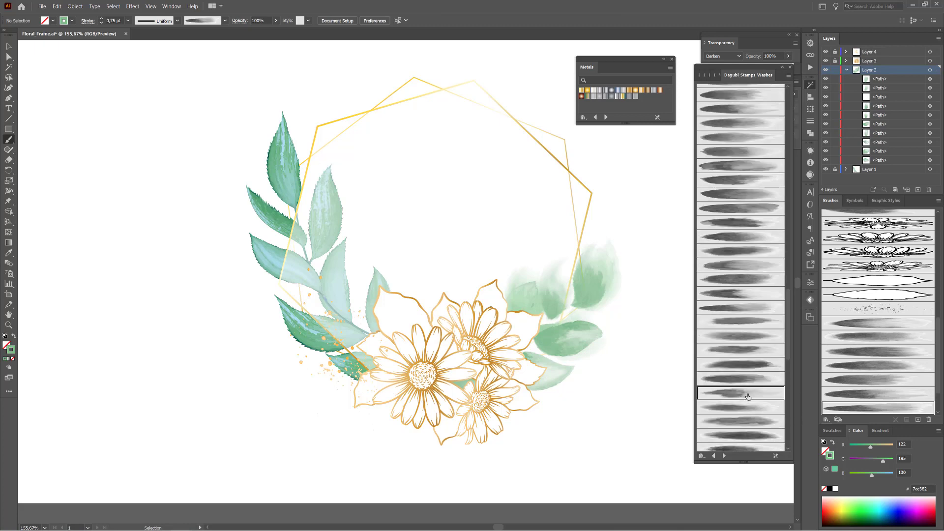
drag(404, 217, 406, 211)
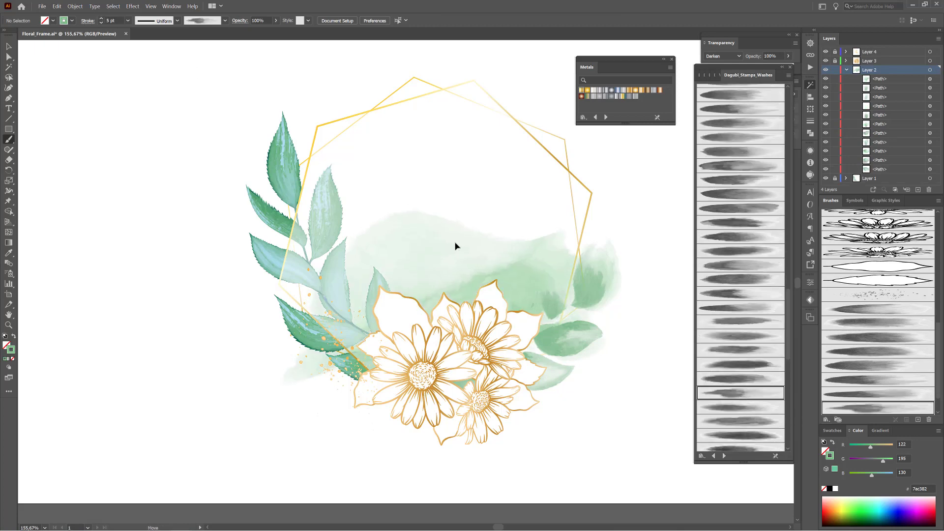
drag(456, 252, 474, 273)
click(742, 406)
ctrl+click(645, 461)
Identify the right leaf's dark base stroke in Layer 2, replace its brush with a softer wash brush and deselect.
ctrl+click(599, 331)
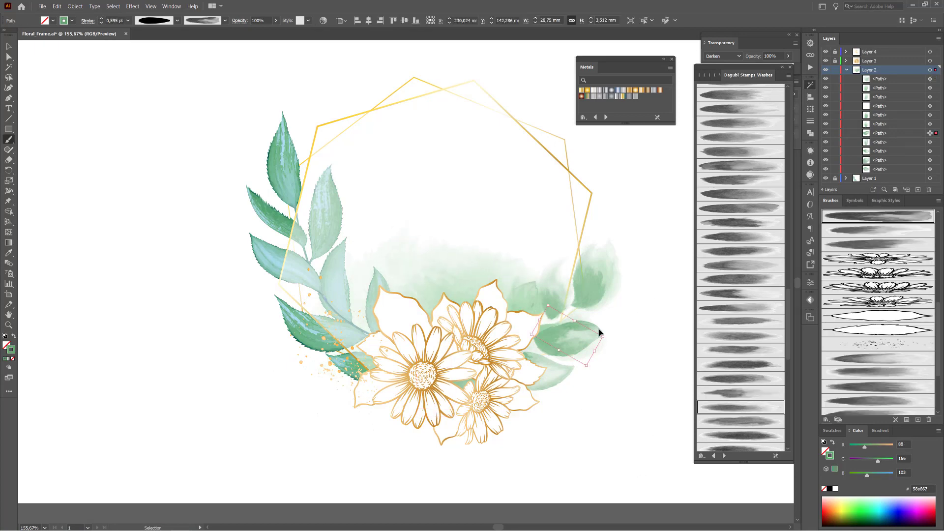
click(826, 133)
click(827, 133)
click(930, 133)
click(747, 138)
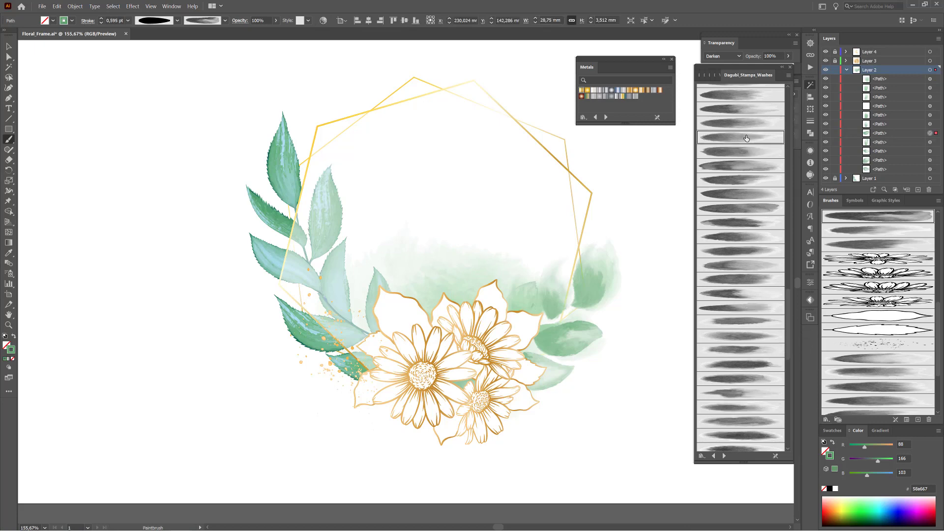
click(742, 111)
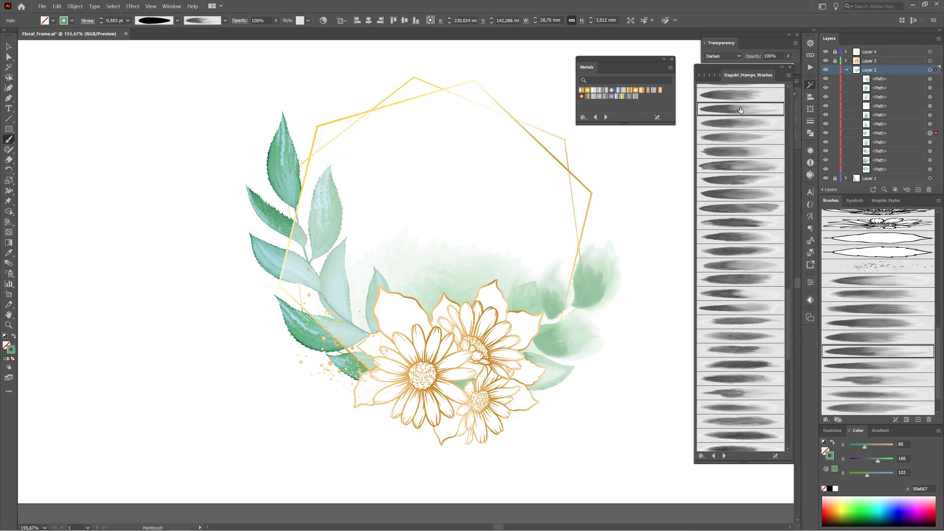
ctrl+click(640, 448)
Collapse and lock Layer 2, make the unlocked Layer 4 active and bring up the watercolor splatter brush library.
click(847, 70)
click(884, 52)
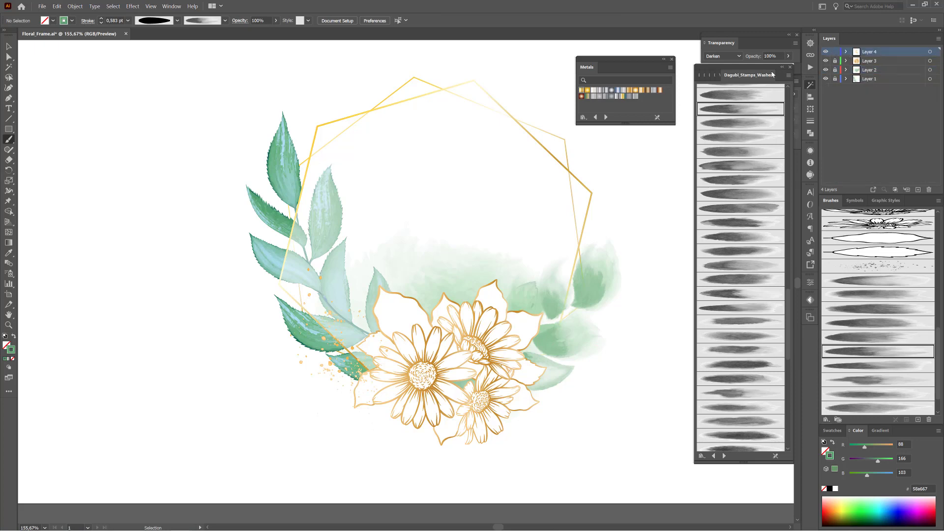
click(700, 75)
click(769, 76)
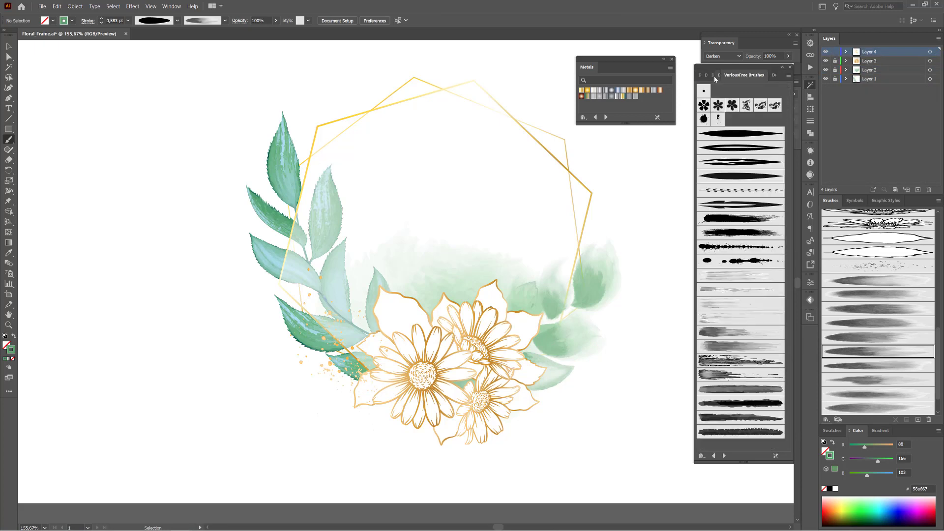
Reuse the existing orange splatter's 1 pt stroke settings and paint a splatter over the upper right leaves with another splatter brush.
ctrl+click(300, 362)
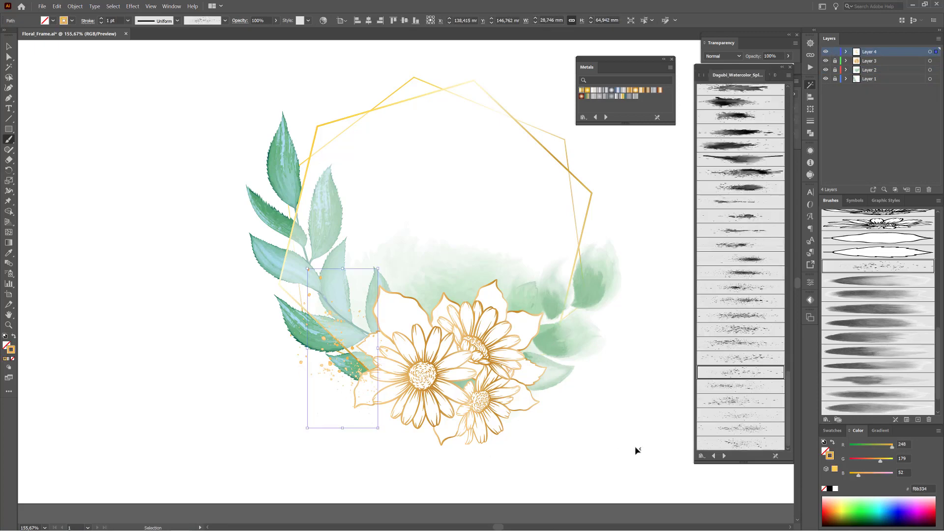
ctrl+click(635, 448)
click(748, 359)
mouse_move(532, 328)
mouse_down()
mouse_move(575, 284)
mouse_move(604, 190)
mouse_up()
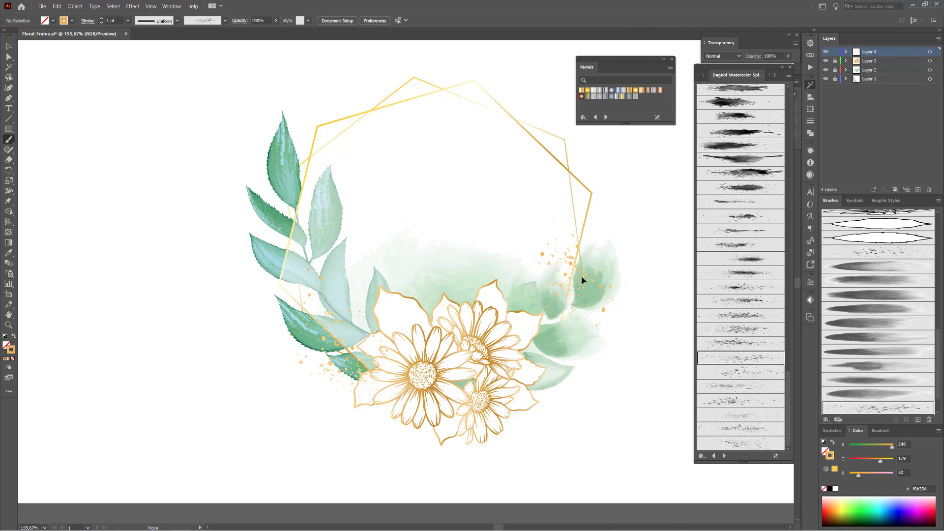
Reduce the right splatter stroke to about 21.6 by 9.6 mm over the leaves and recolor it to R 248, G 165, B 52.
ctrl+click(582, 279)
drag(582, 235, 586, 291)
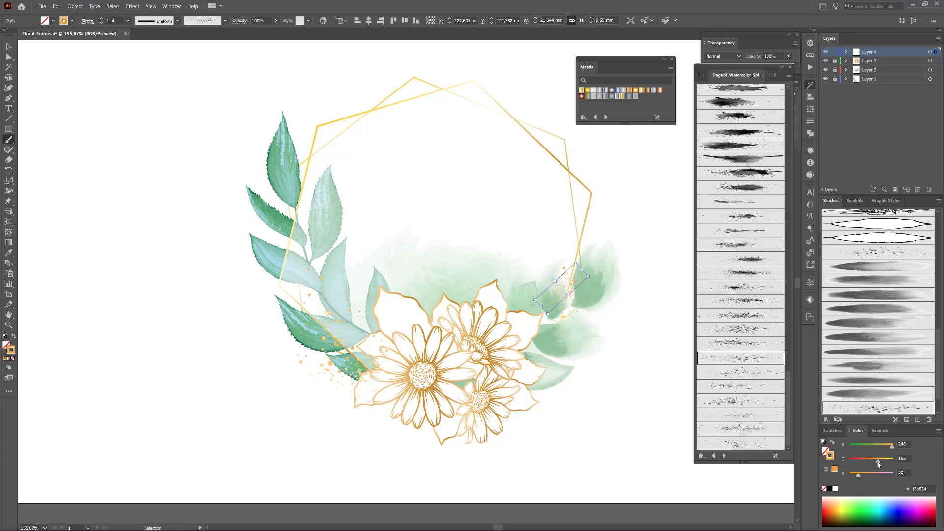
ctrl+click(649, 458)
Paint a splatter about 51.7 by 53.7 mm over the left daisy with another splatter brush and recolor it to R 248, G 205, B 52.
click(750, 415)
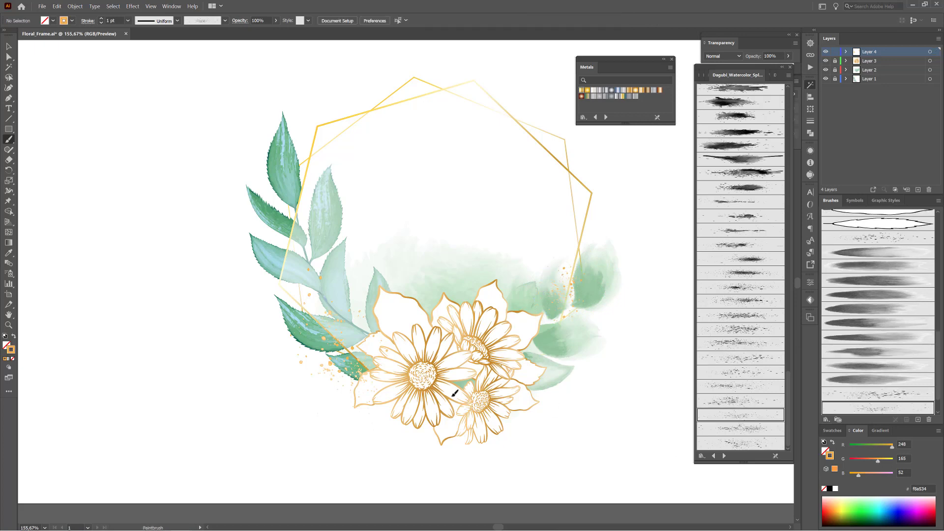
ctrl+click(415, 323)
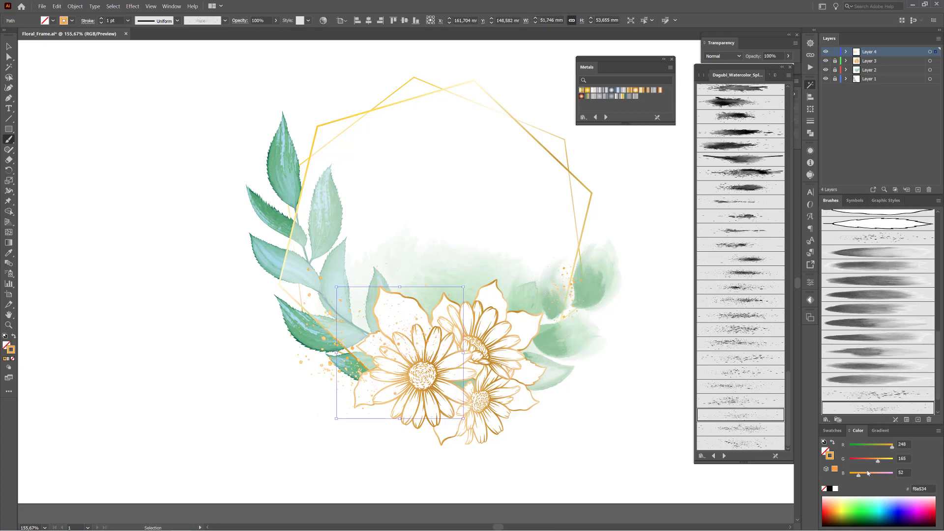
drag(878, 460, 887, 462)
ctrl+click(636, 409)
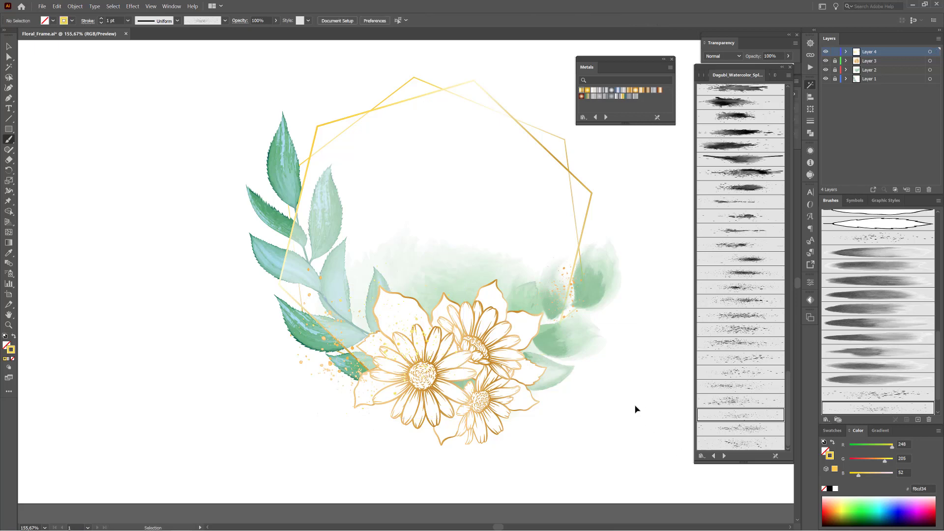
Lock Layer 4, expand the unlocked Layer 3 and hide the small outlined leaf group lying between the three daisies.
click(846, 60)
click(481, 371)
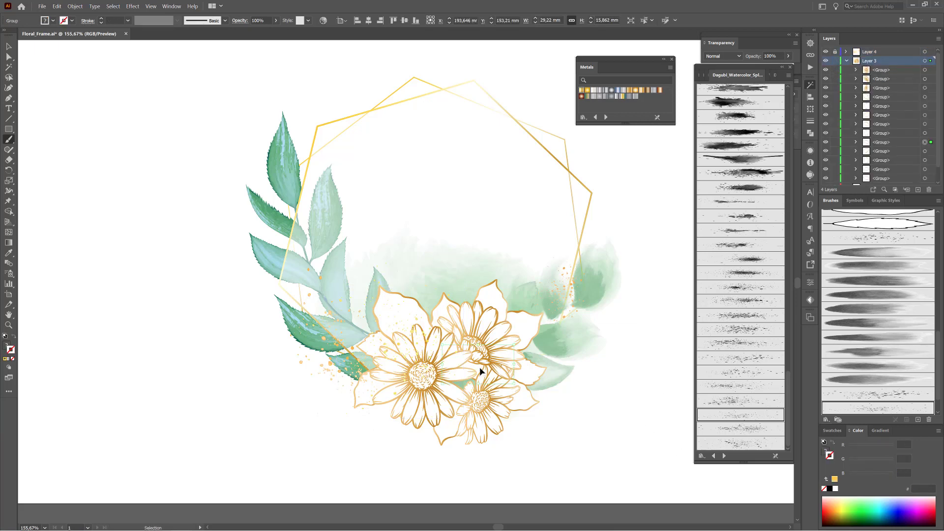
click(825, 143)
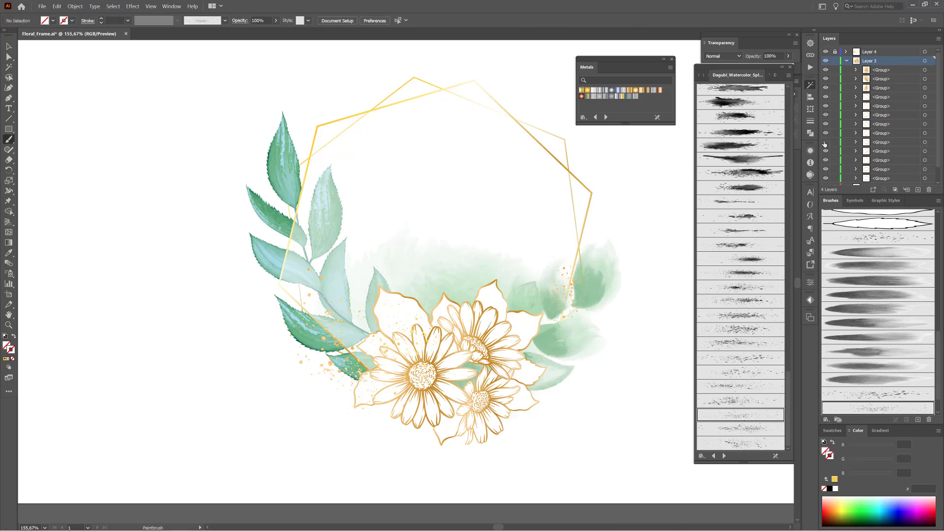
Reposition and rotate the outlined leaf at the upper daisy's left side to about 17.5 by 23.1 mm and deselect it.
ctrl+click(442, 309)
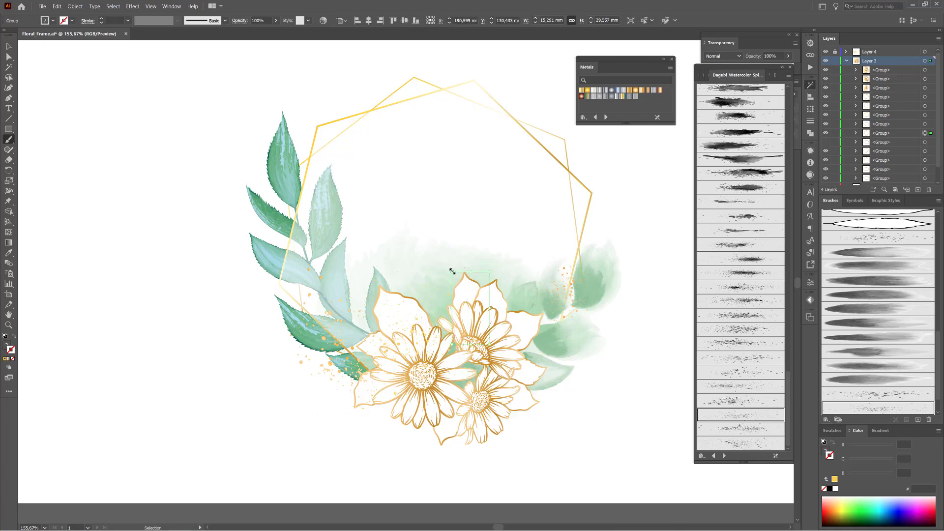
drag(446, 274, 442, 295)
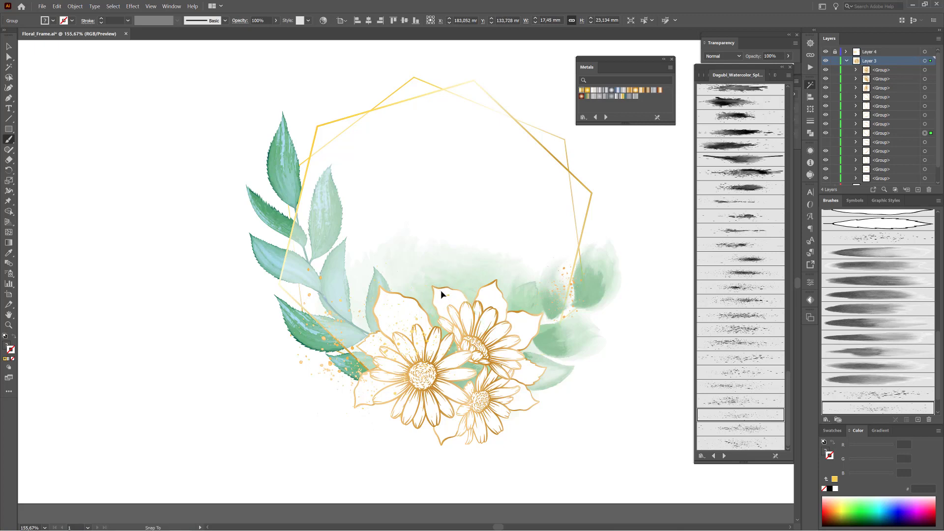
ctrl+click(628, 436)
Close the Metals swatches and the watercolor splatter brush library, and put away the remaining floating panel.
click(672, 59)
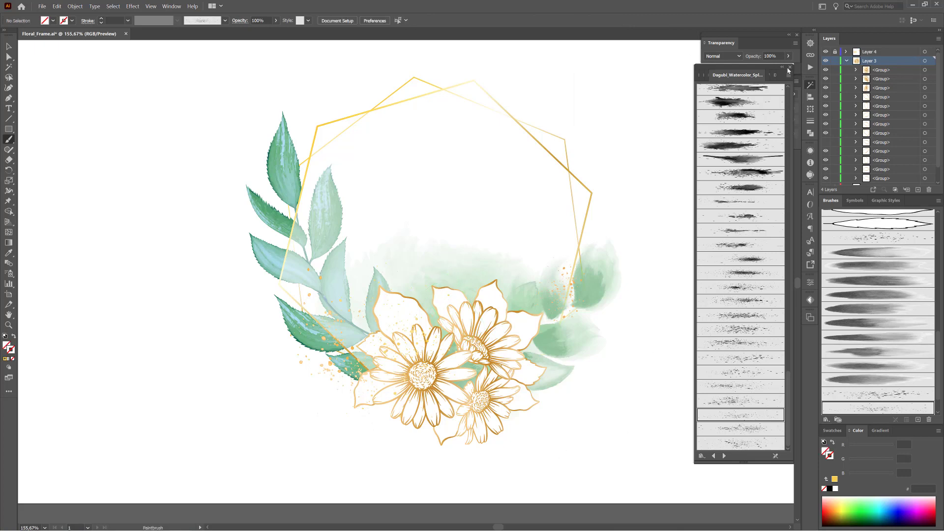
click(790, 67)
click(786, 82)
Individually select the gold outlines of leaves around the right-hand daisies and adjust their gradient angles.
scroll(481, 428, up, 5)
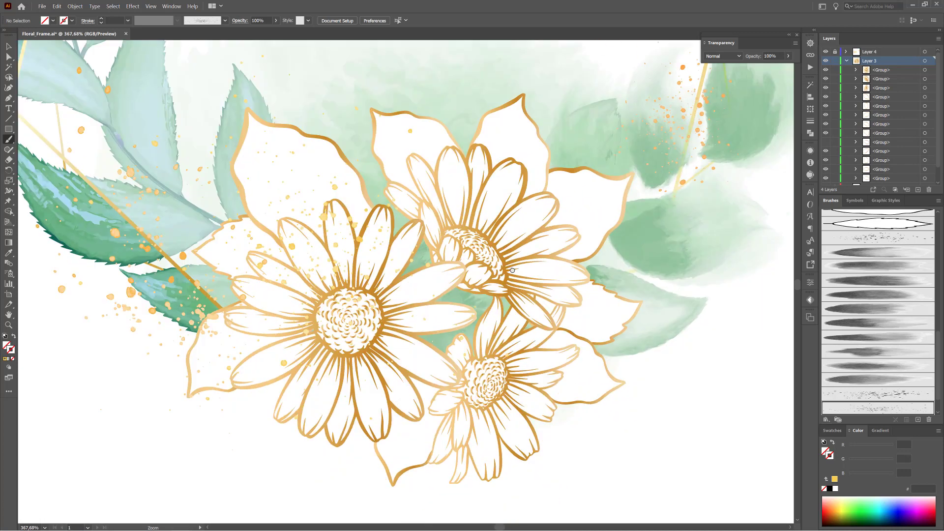
drag(9, 57, 32, 68)
click(510, 90)
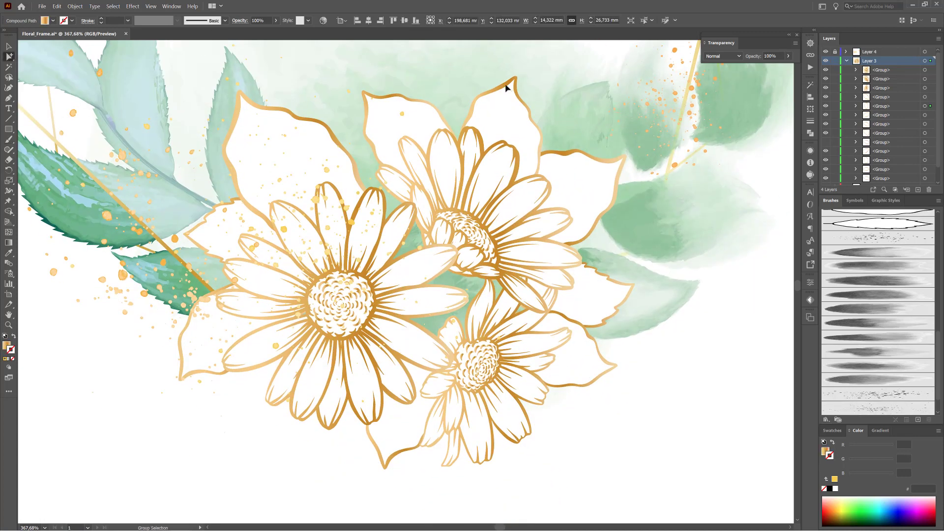
click(881, 430)
click(610, 164)
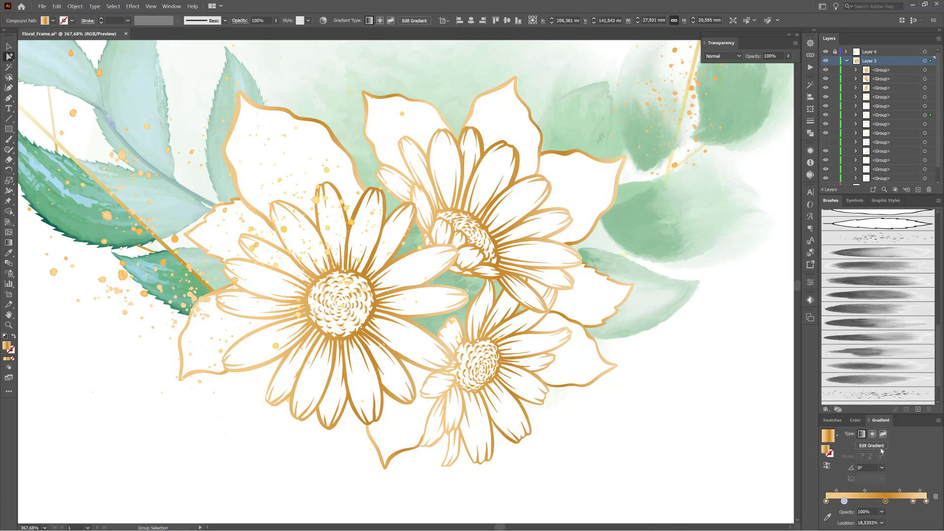
click(883, 468)
click(896, 372)
click(883, 469)
click(900, 405)
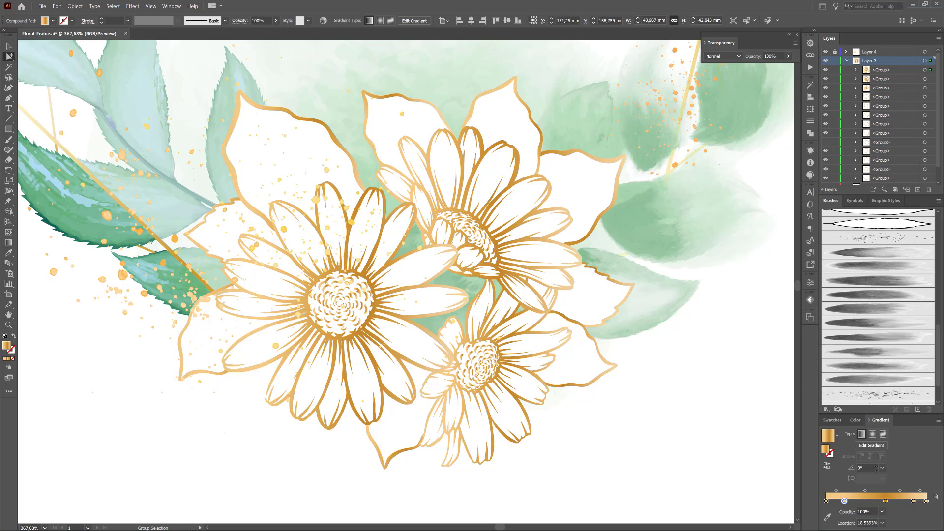
Change the gradient angle of the large left daisy, set the small lower daisy's angle to 60° and deselect.
click(882, 468)
click(896, 394)
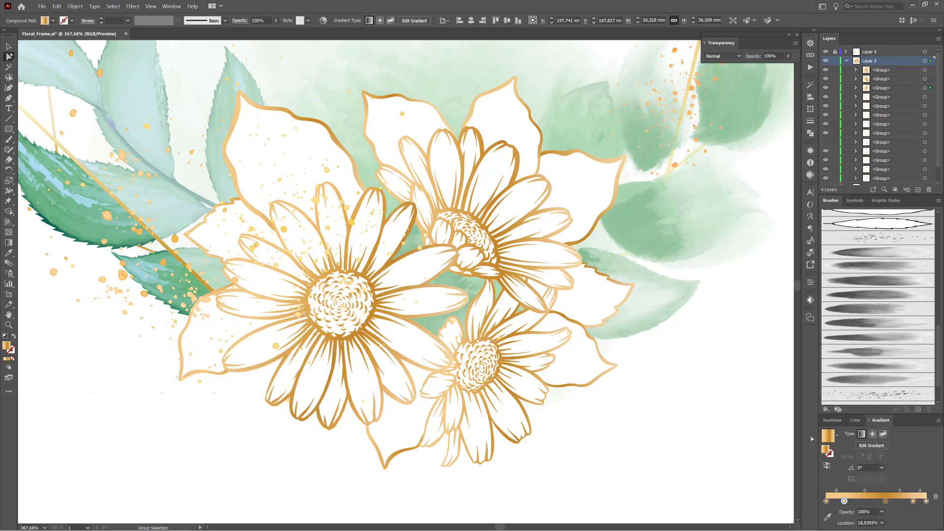
click(883, 468)
click(896, 349)
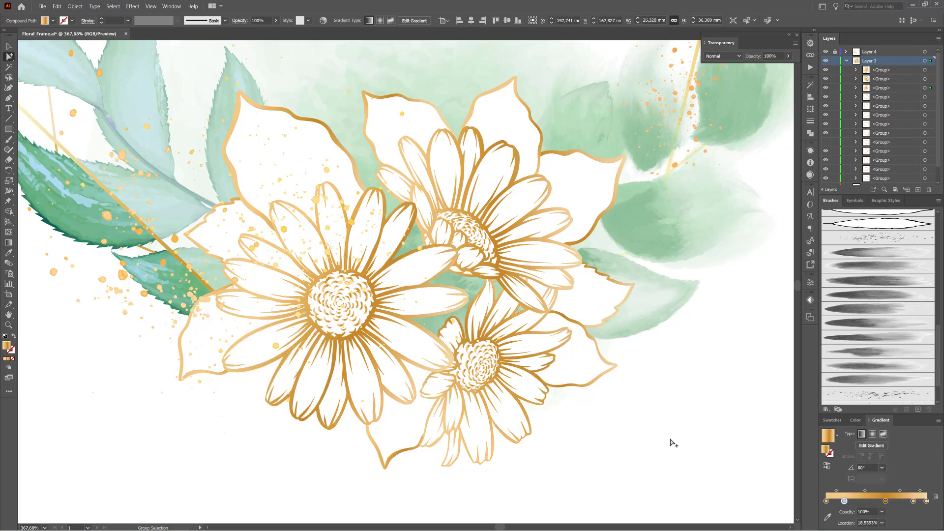
click(697, 435)
key(ctrl+0)
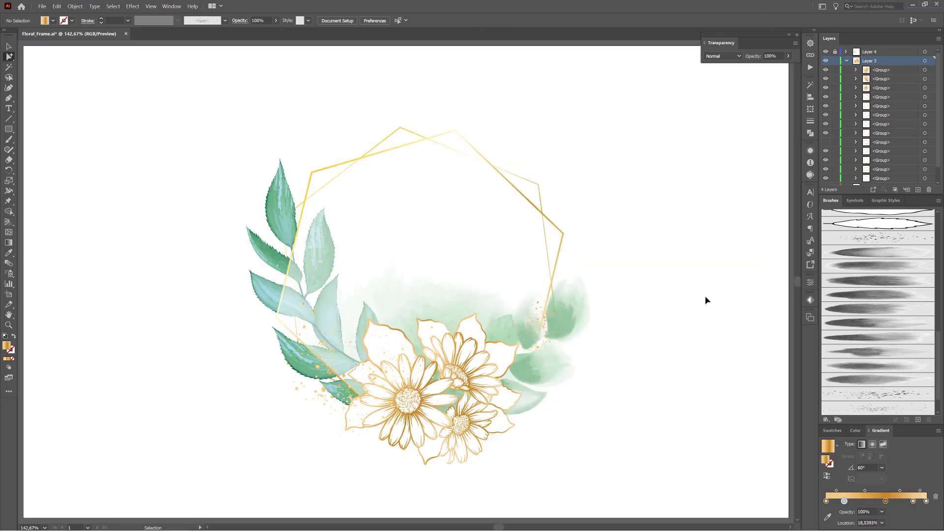
Duplicate the lower right outlined leaf behind the flowers and place a rotated copy between the two upper left leaves.
key(v)
click(509, 404)
scroll(913, 163, down, 2)
drag(912, 162, 918, 190)
drag(518, 399, 416, 348)
click(625, 50)
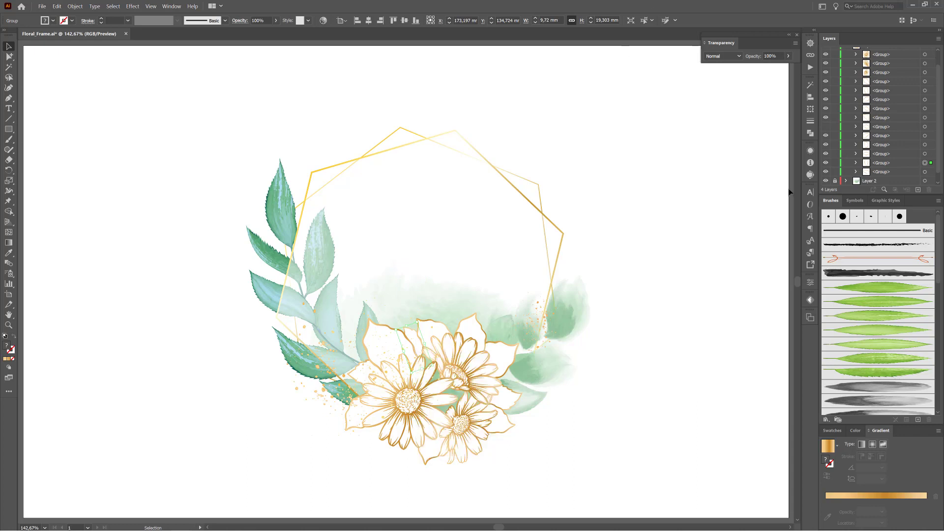
Show the Transform values, enlarge and rotate the copied leaf to about 13.4 by 25.6 mm in the gap above the left daisy.
click(811, 109)
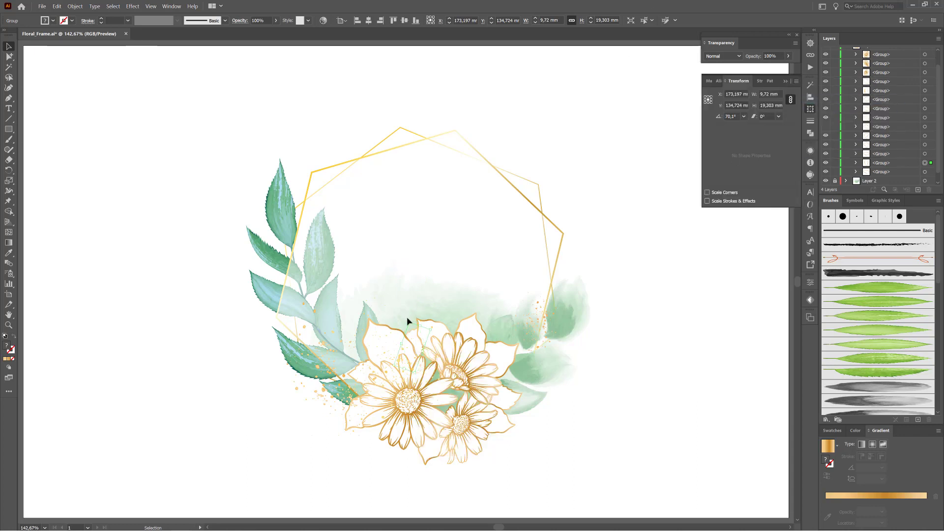
mouse_move(389, 323)
mouse_down()
mouse_move(418, 336)
mouse_move(425, 308)
mouse_move(404, 326)
mouse_up()
click(423, 312)
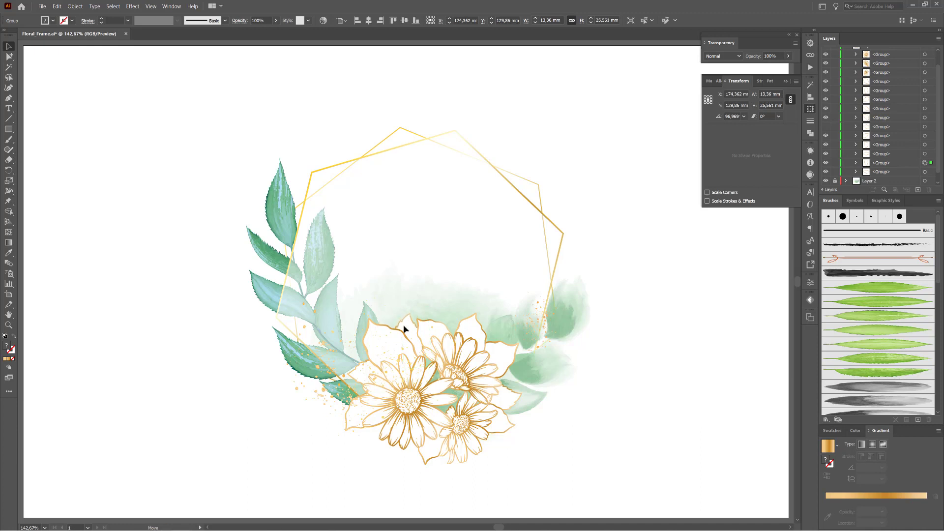
click(719, 385)
Collapse and lock Layer 3, and make the unlocked Layer 4 active for painting.
scroll(881, 98, up, 3)
click(846, 61)
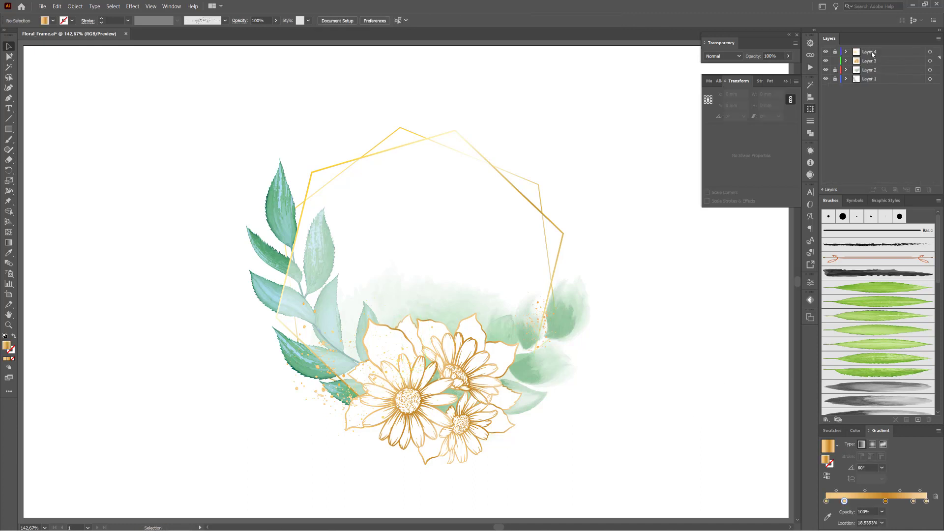
click(870, 52)
click(836, 61)
Choose the splatter brush already used in the document and set the stroke color to R 94, G 129, B 69.
scroll(895, 344, down, 10)
click(906, 287)
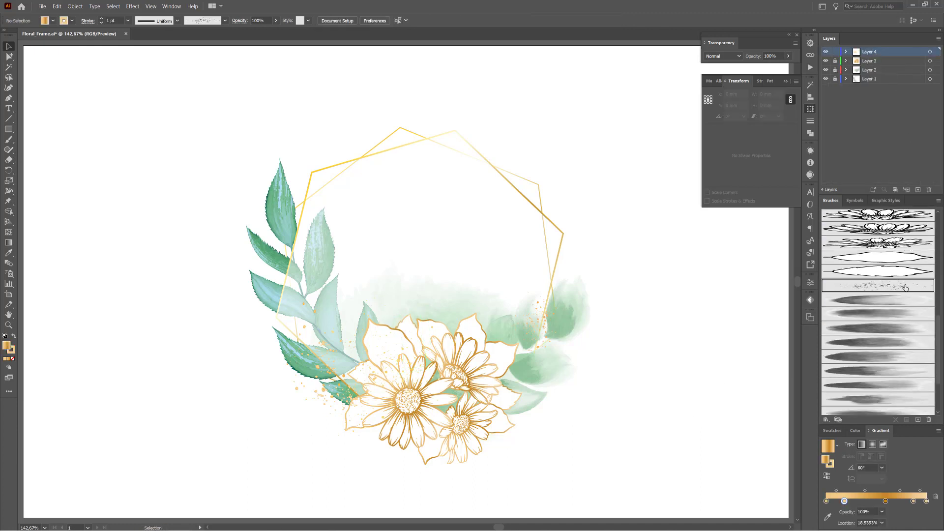
click(856, 431)
click(869, 447)
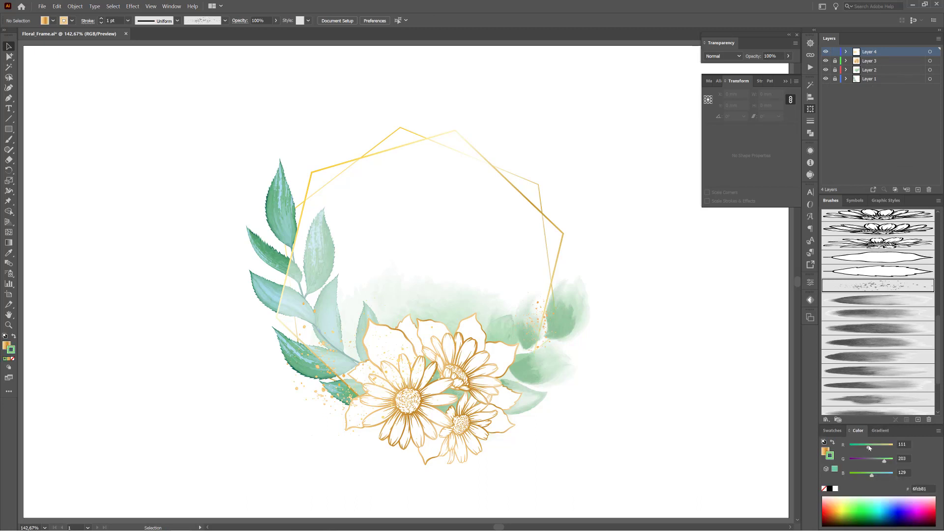
drag(886, 463, 867, 449)
Paint a dark green splatter down over the left leaves and another about 34.4 by 11.7 mm over the lower right leaf.
key(b)
drag(333, 254, 297, 438)
ctrl+click(690, 404)
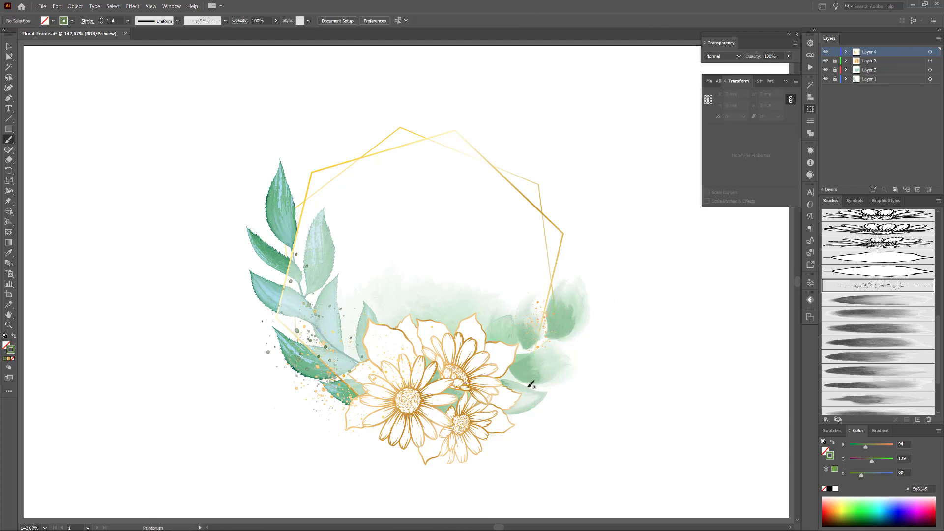
drag(597, 352, 514, 396)
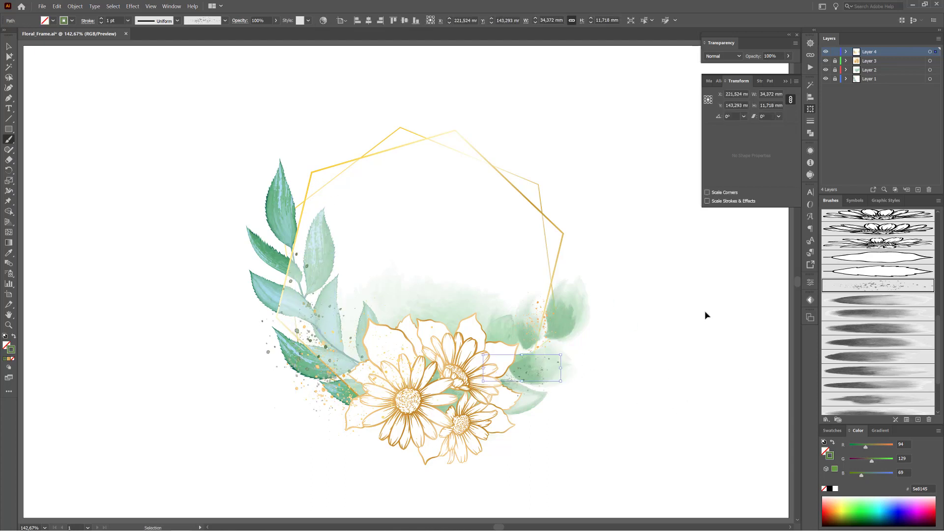
Reuse the left orange splatter's stroke settings, set the color to R 215, G 152, B 52 and choose another splatter brush.
ctrl+click(296, 389)
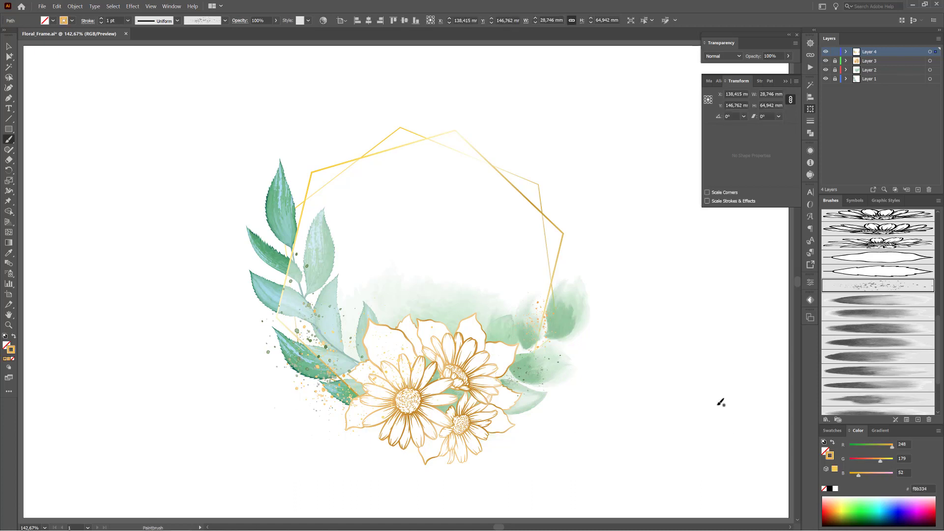
ctrl+click(719, 399)
drag(880, 461, 887, 448)
scroll(884, 366, down, 4)
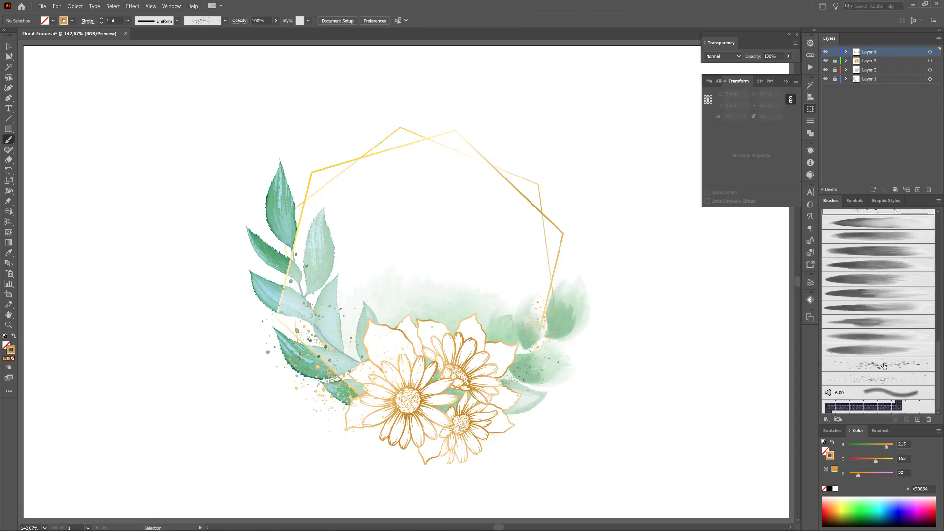
click(882, 364)
drag(306, 227, 261, 427)
key(ctrl+z)
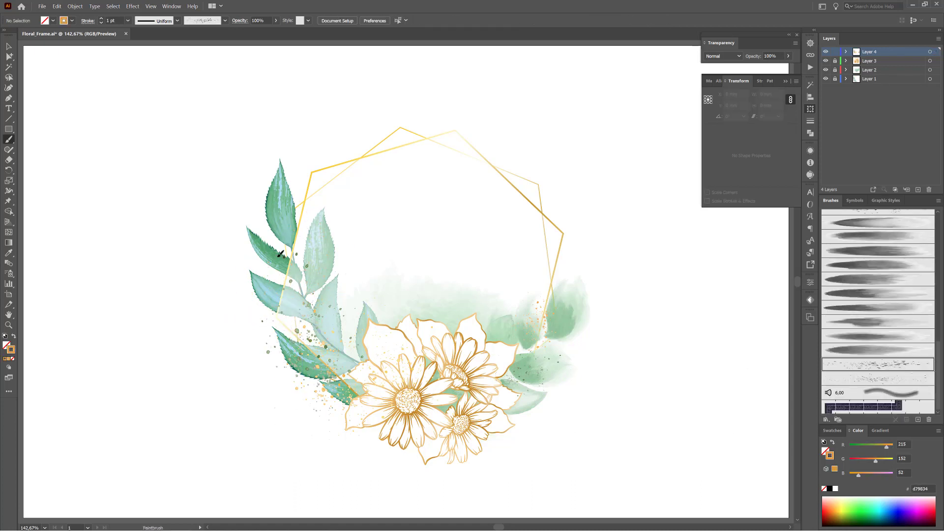
key(ctrl+z)
Paint a short vertical orange splatter about 29.4 mm long over the lower left leaves, deselect and close the Transform values.
drag(301, 277, 305, 345)
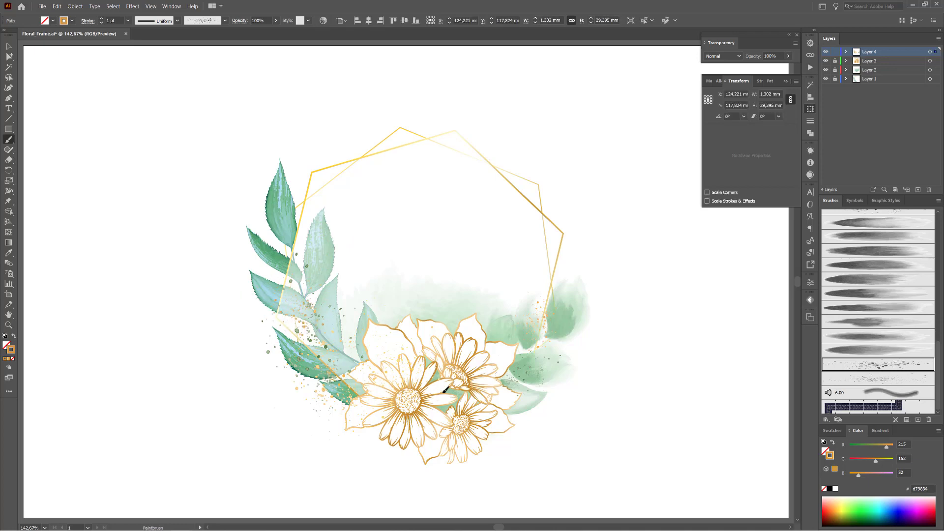
ctrl+click(442, 399)
ctrl+click(690, 401)
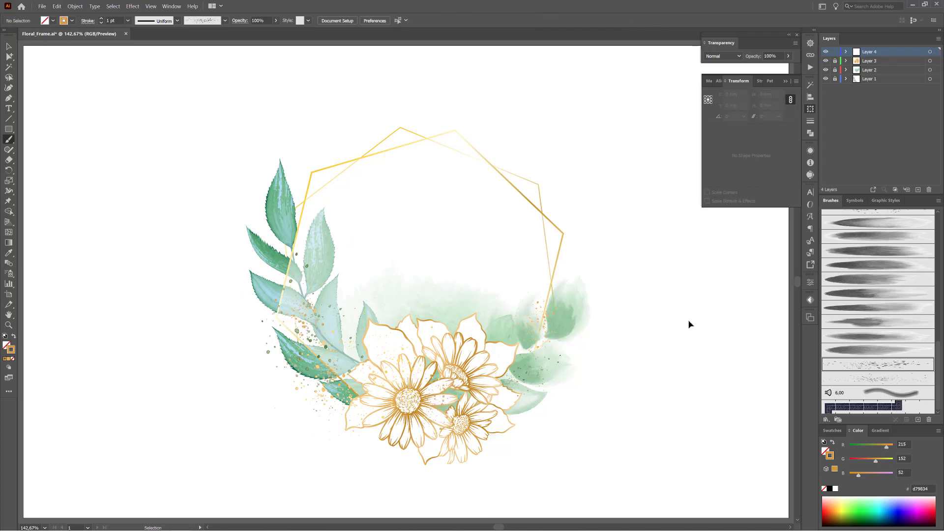
click(786, 82)
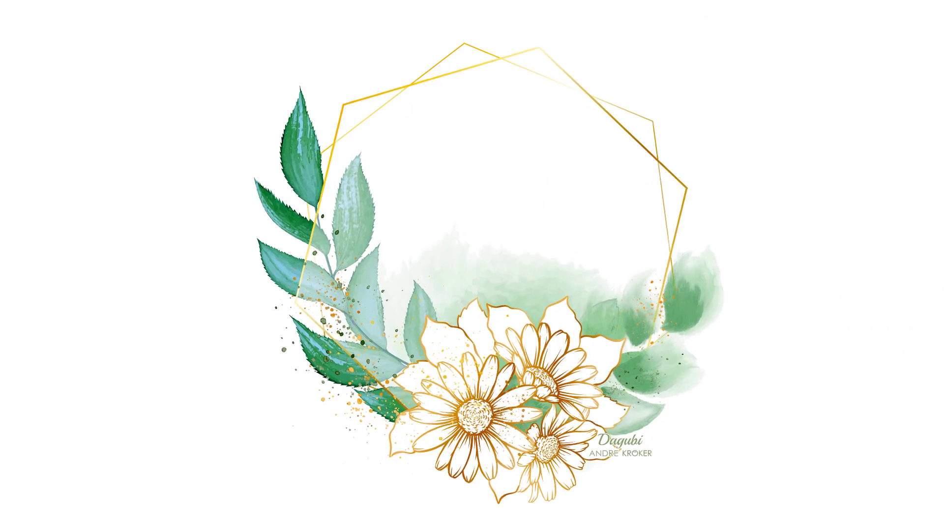